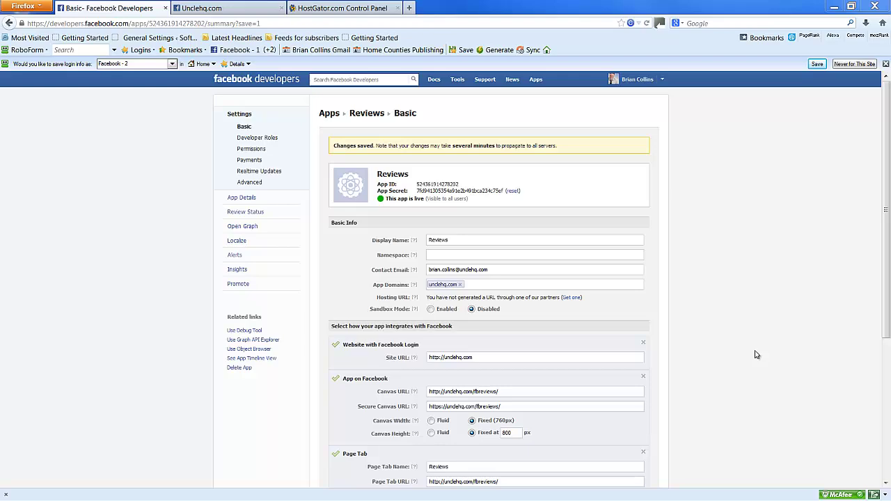
Create a MySQL database named fbreviews (unclehq_fbreviews) in HostGator cPanel
{"action": "left_click", "coordinate": [343, 9]}
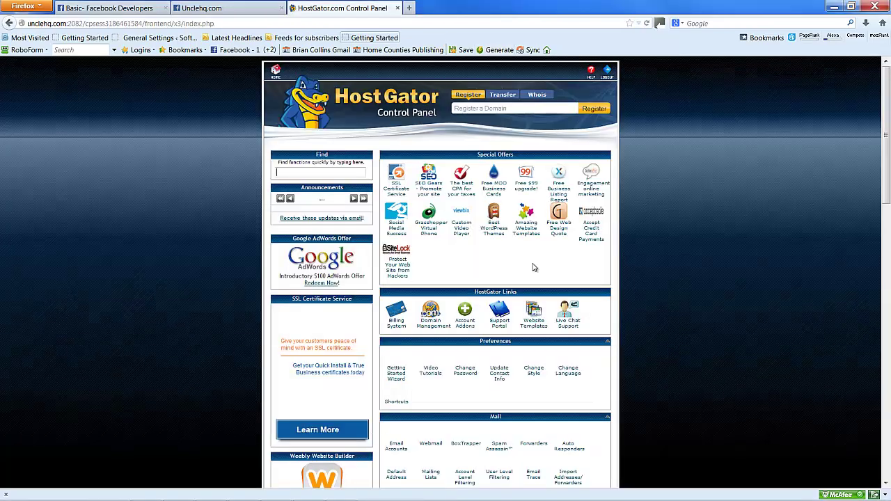
{"action": "scroll", "coordinate": [608, 335], "scroll_direction": "down", "scroll_amount": 3}
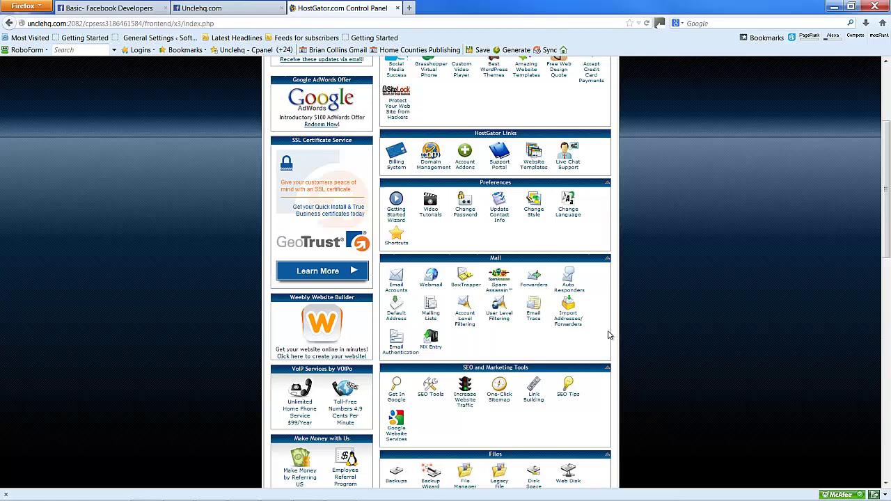
{"action": "scroll", "coordinate": [608, 336], "scroll_direction": "down", "scroll_amount": 6}
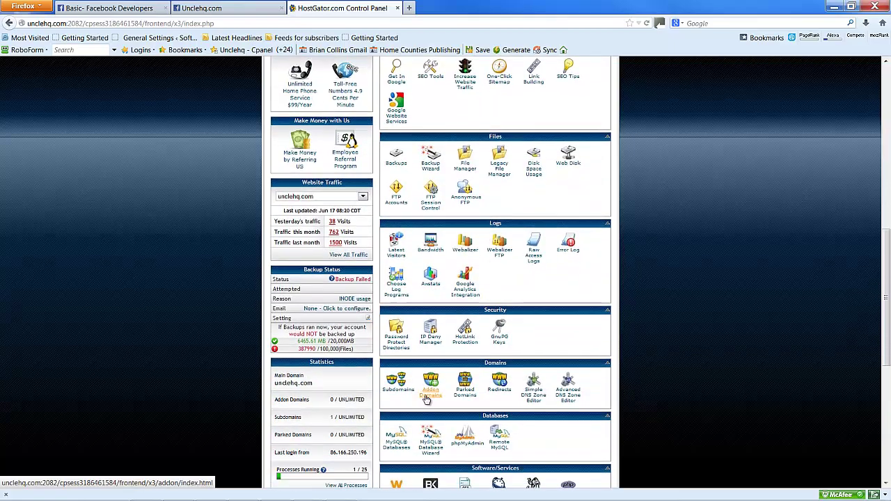
{"action": "scroll", "coordinate": [427, 399], "scroll_direction": "down", "scroll_amount": 2}
{"action": "left_click", "coordinate": [396, 333]}
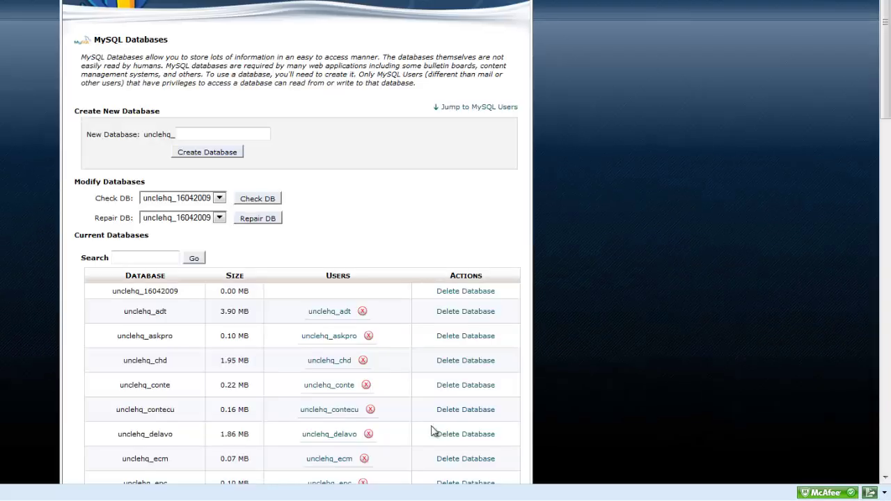
{"action": "left_click", "coordinate": [236, 137]}
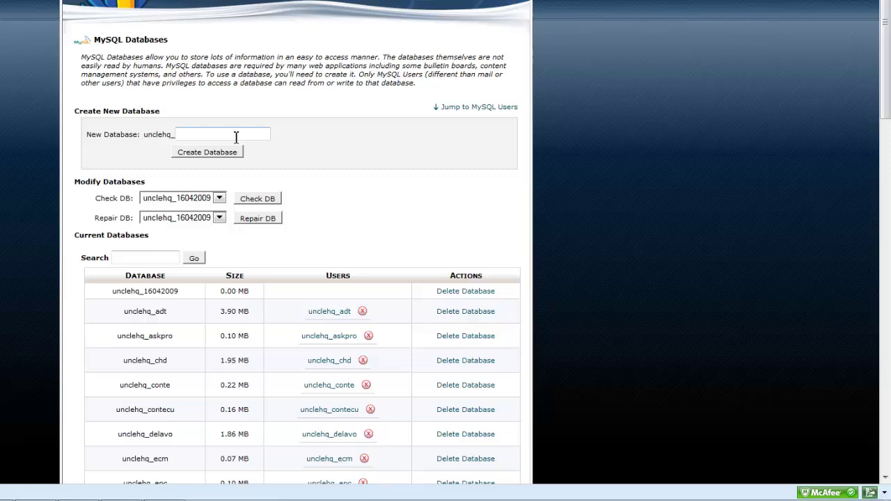
{"action": "type", "text": "fbreviews"}
{"action": "left_click", "coordinate": [232, 152]}
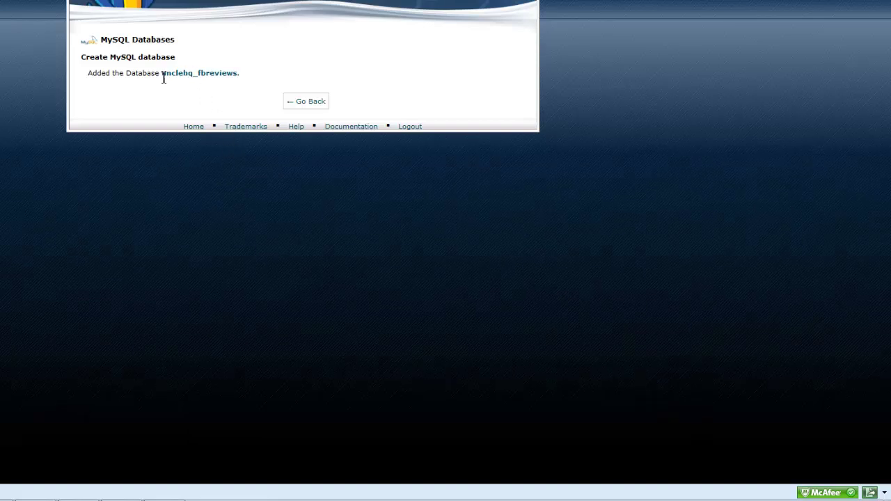
Select the new database name unclehq_fbreviews without the trailing period for copying
{"action": "left_click_drag", "start_coordinate": [163, 79], "coordinate": [234, 85]}
{"action": "left_click_drag", "start_coordinate": [239, 89], "coordinate": [238, 81]}
{"action": "right_click", "coordinate": [195, 79]}
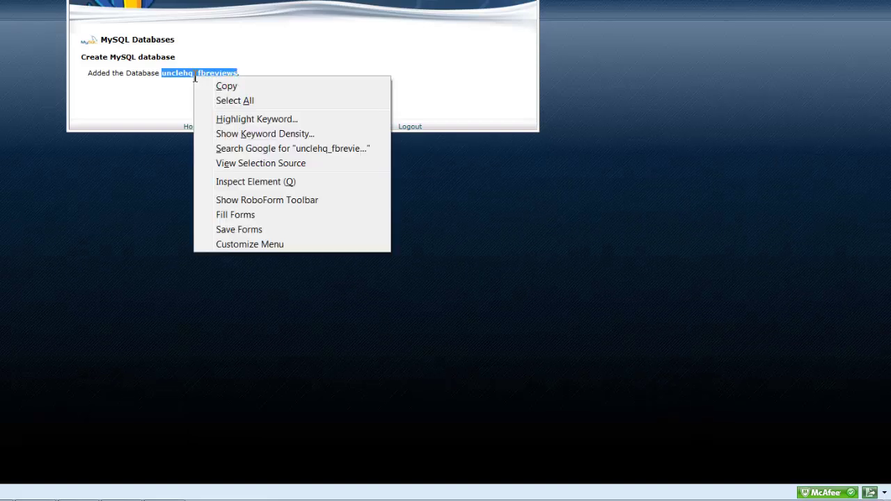
Copy unclehq_fbreviews and paste it into a Notepad note
{"action": "left_click", "coordinate": [221, 86]}
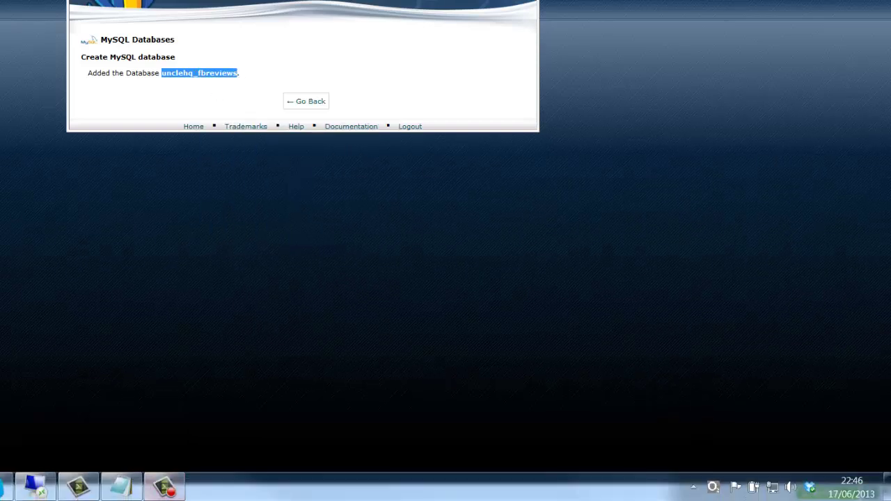
{"action": "left_click", "coordinate": [130, 488]}
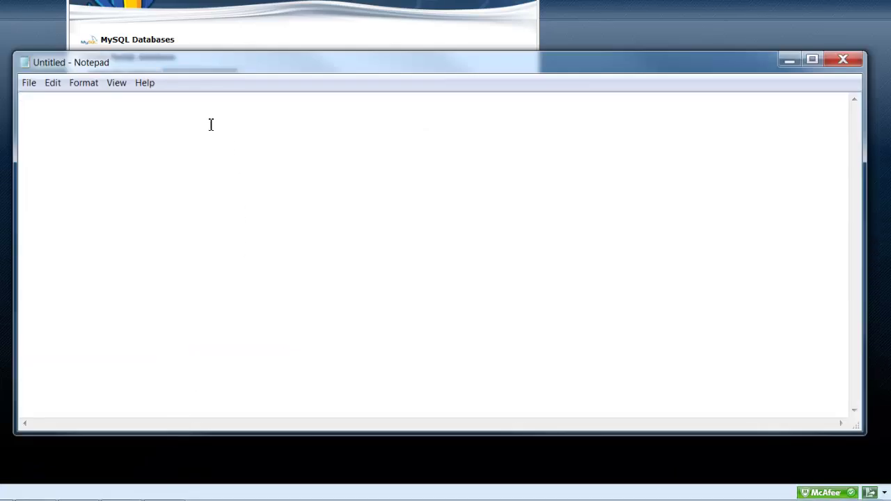
{"action": "right_click", "coordinate": [211, 125]}
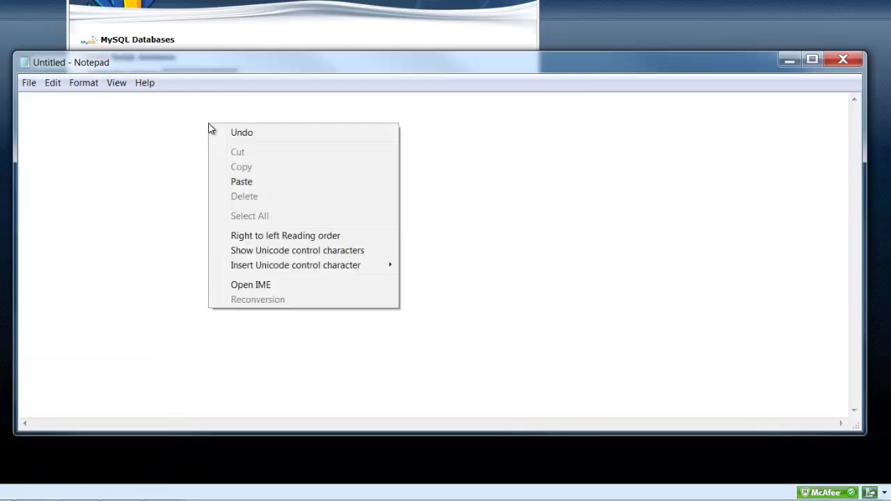
{"action": "left_click", "coordinate": [279, 183]}
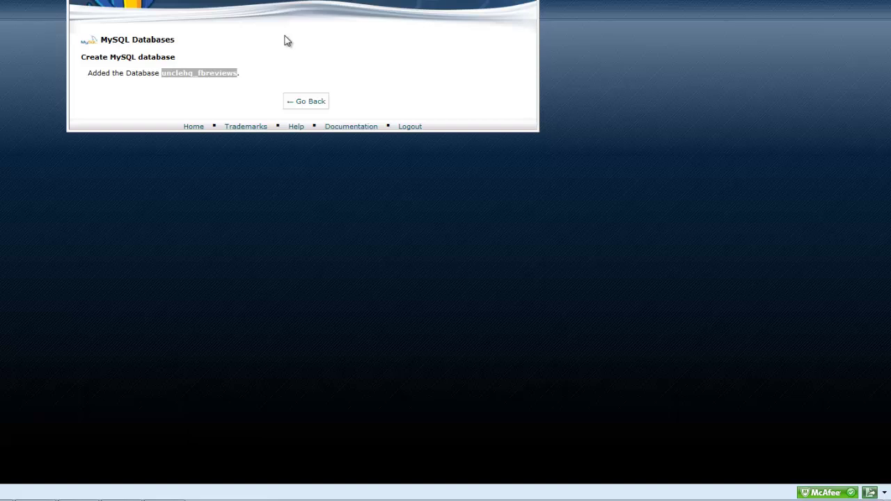
{"action": "left_click", "coordinate": [287, 41]}
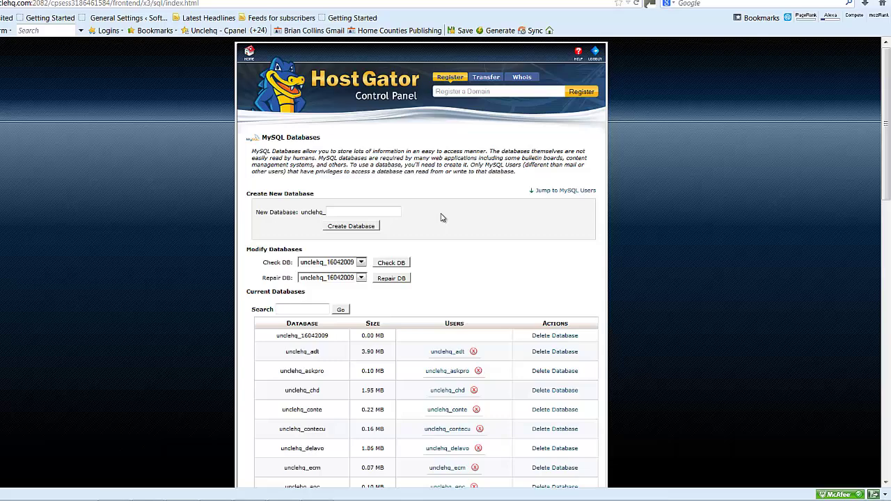
Enter the eight-character MySQL username fbreview under Add New User
{"action": "scroll", "coordinate": [458, 228], "scroll_direction": "down", "scroll_amount": 8}
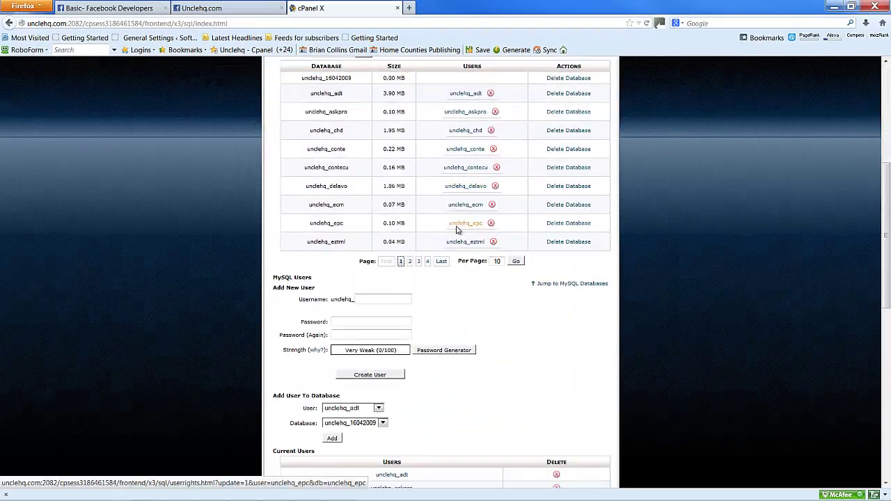
{"action": "left_click", "coordinate": [366, 246]}
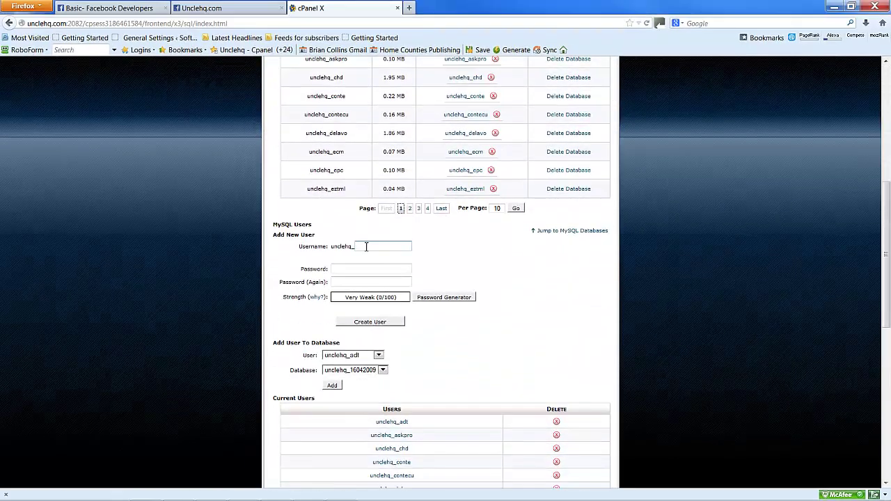
{"action": "type", "text": "fb"}
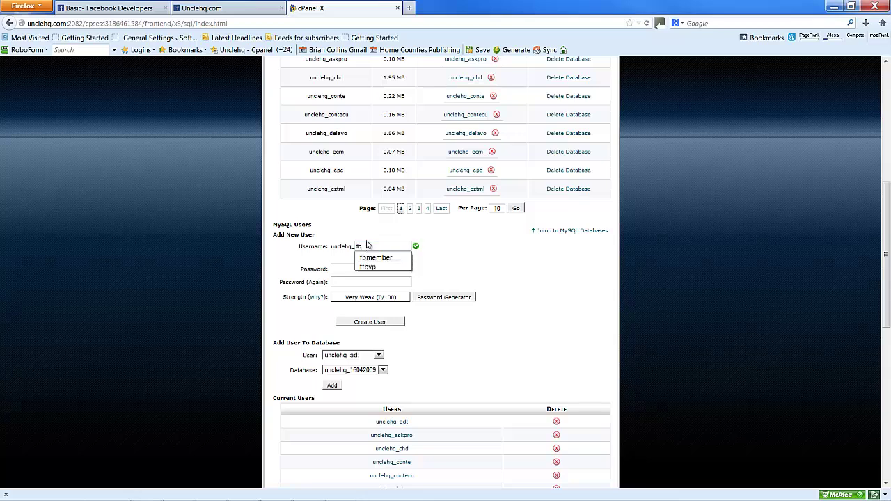
{"action": "key", "text": "Escape"}
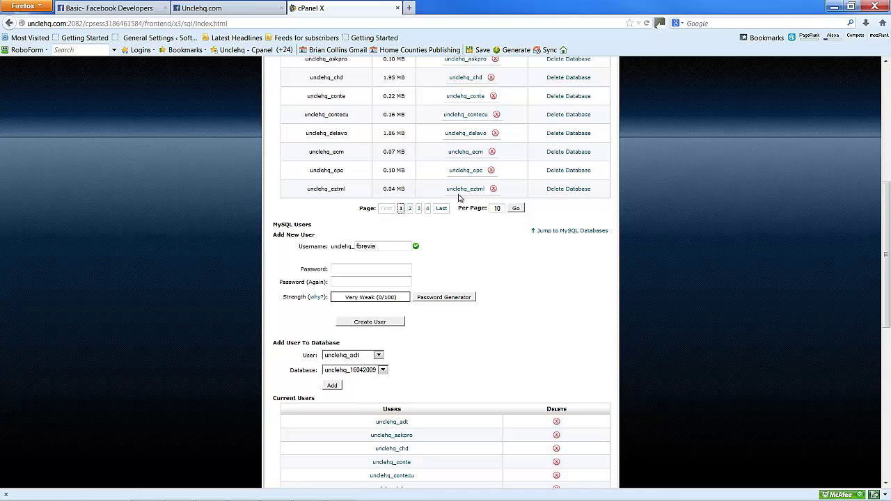
{"action": "type", "text": "s"}
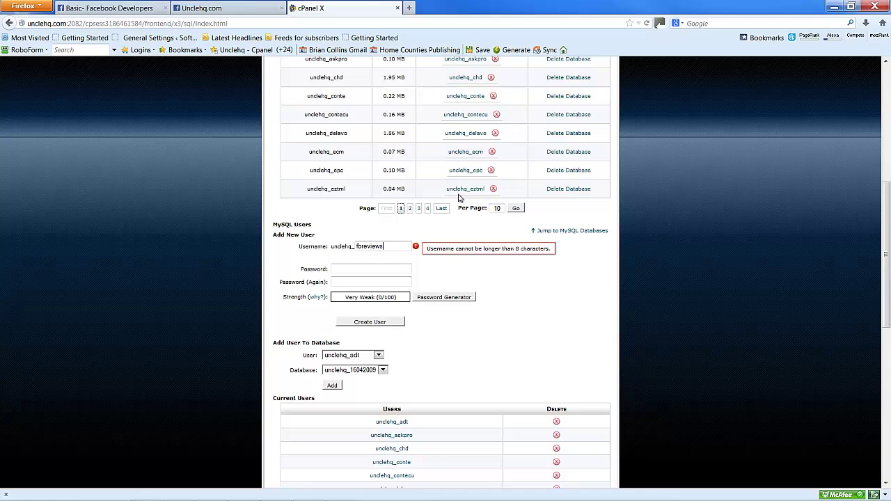
{"action": "key", "text": "BackSpace"}
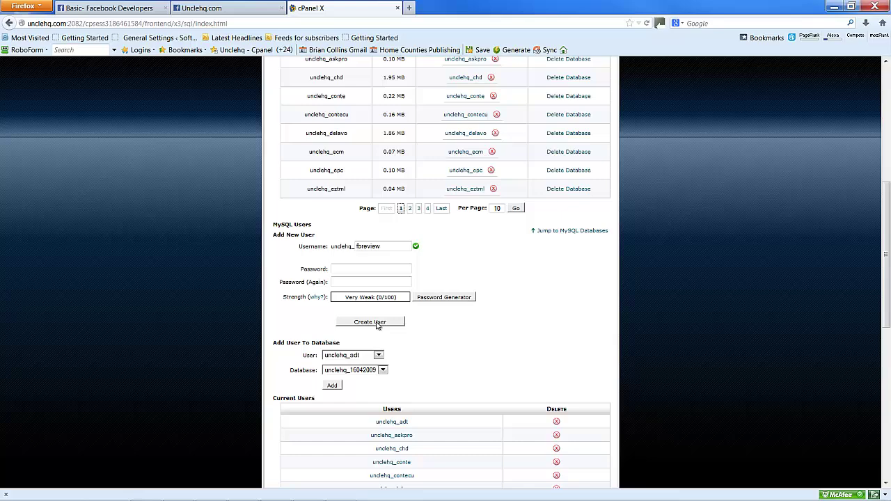
Generate and copy a very strong password, then create the MySQL user
{"action": "left_click", "coordinate": [369, 269]}
{"action": "left_click", "coordinate": [487, 282]}
{"action": "left_click", "coordinate": [449, 298]}
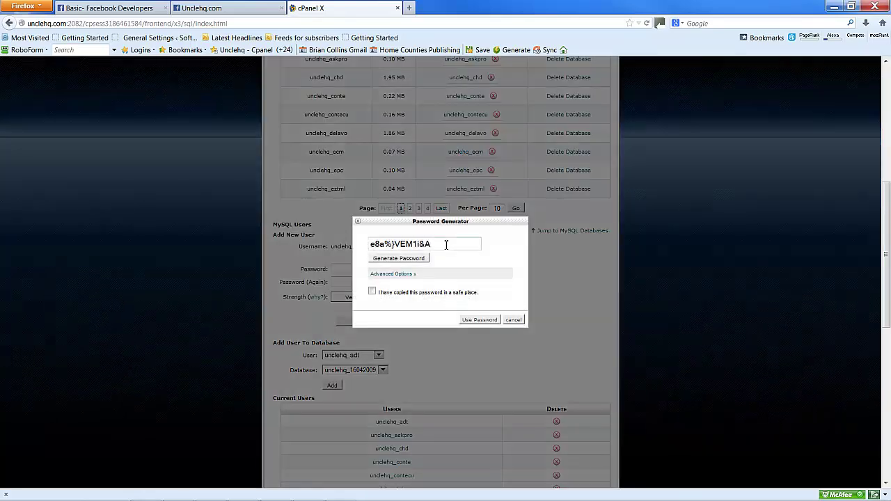
{"action": "left_click_drag", "start_coordinate": [432, 244], "coordinate": [372, 247]}
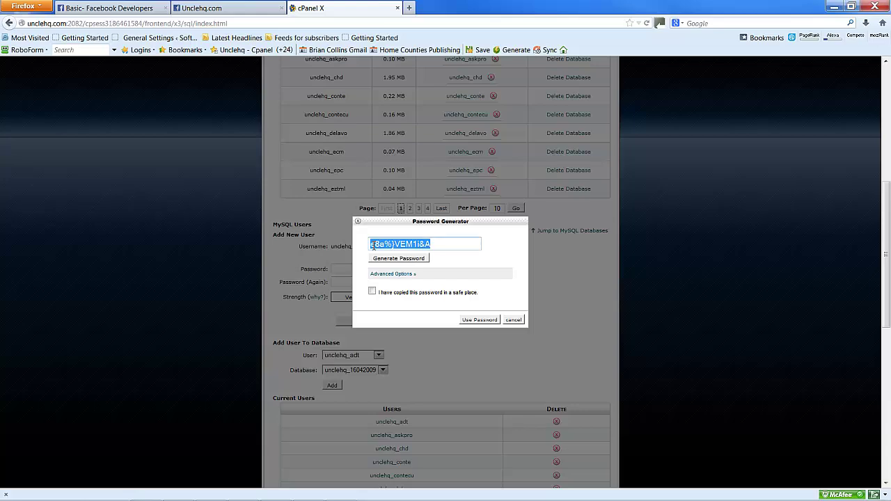
{"action": "left_click", "coordinate": [373, 292]}
{"action": "left_click", "coordinate": [473, 321]}
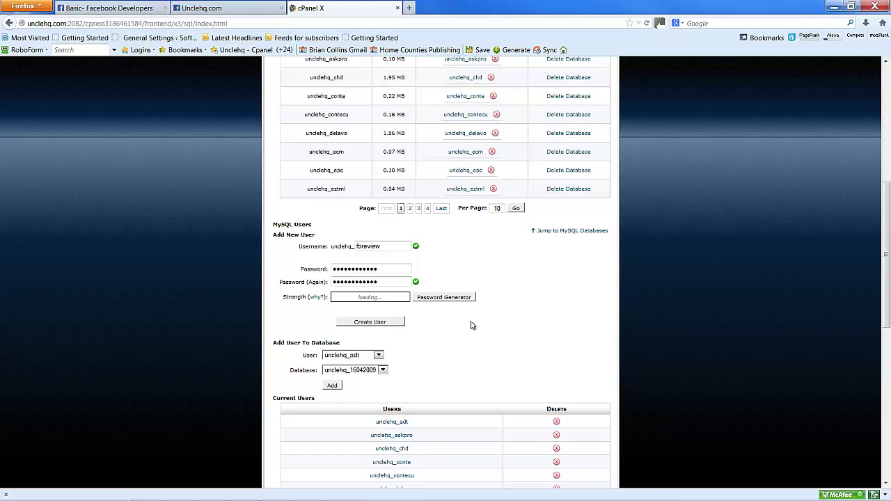
{"action": "left_click", "coordinate": [373, 324]}
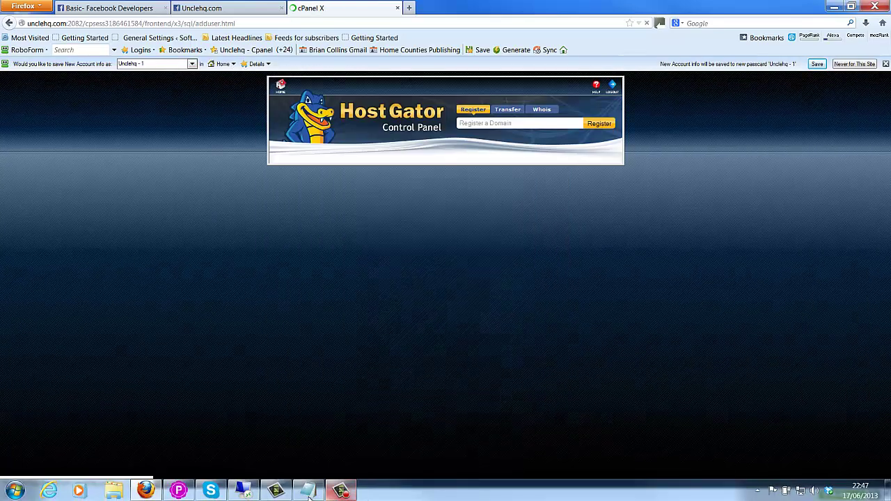
{"action": "left_click", "coordinate": [308, 491]}
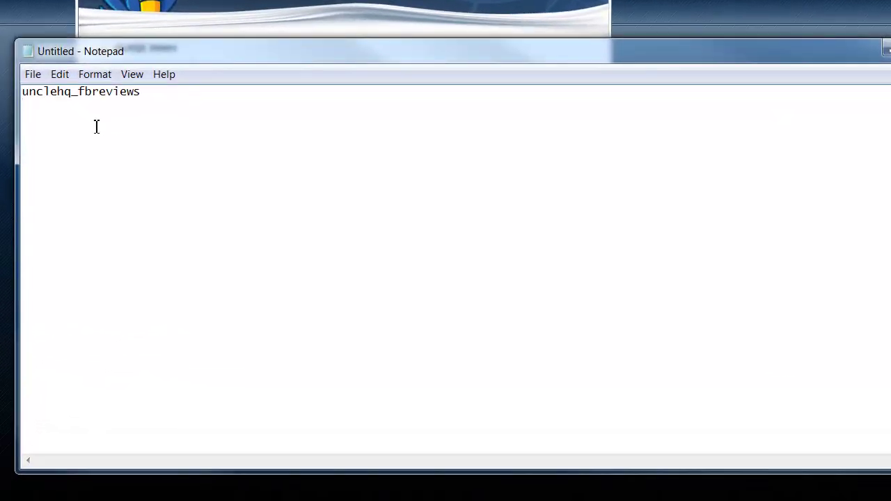
{"action": "key", "text": "Return"}
{"action": "key", "text": "Return"}
{"action": "key", "text": "ctrl+v"}
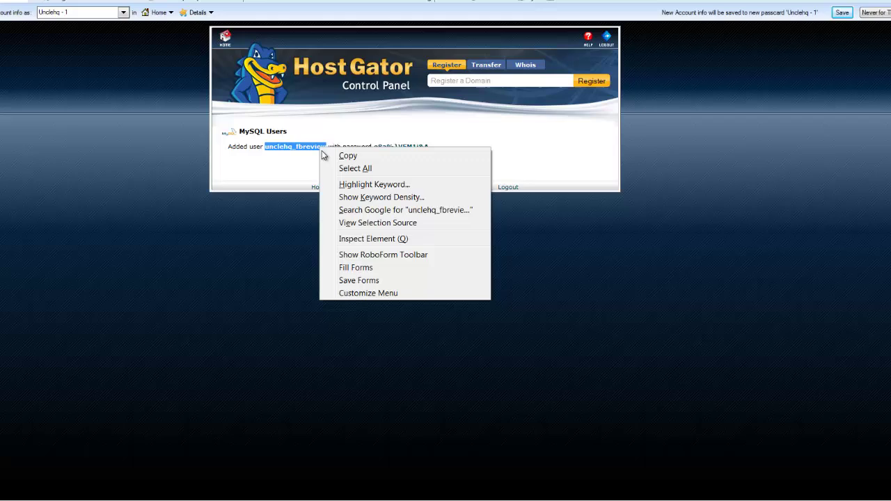
{"action": "left_click", "coordinate": [348, 155]}
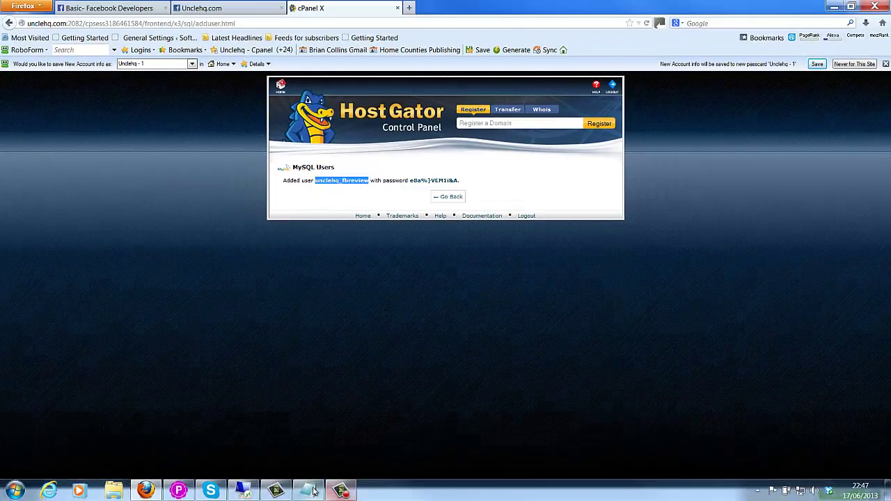
{"action": "left_click", "coordinate": [313, 491]}
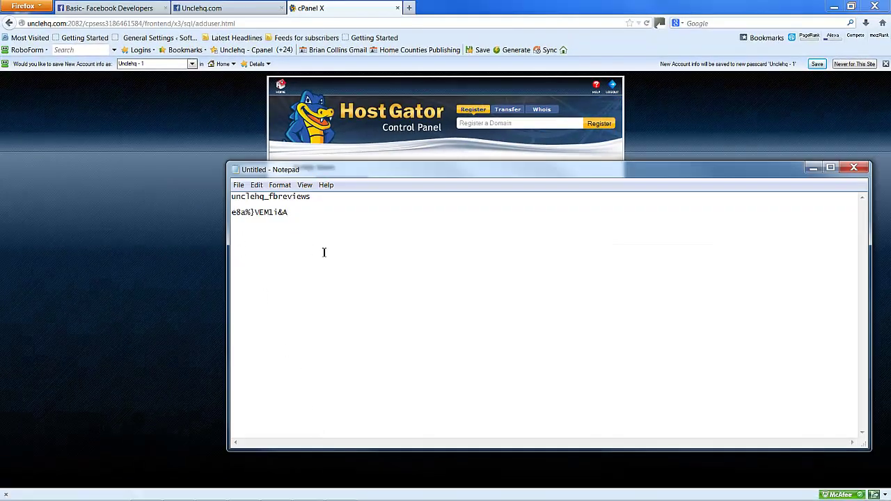
{"action": "key", "text": "ctrl+v"}
{"action": "left_click", "coordinate": [335, 79]}
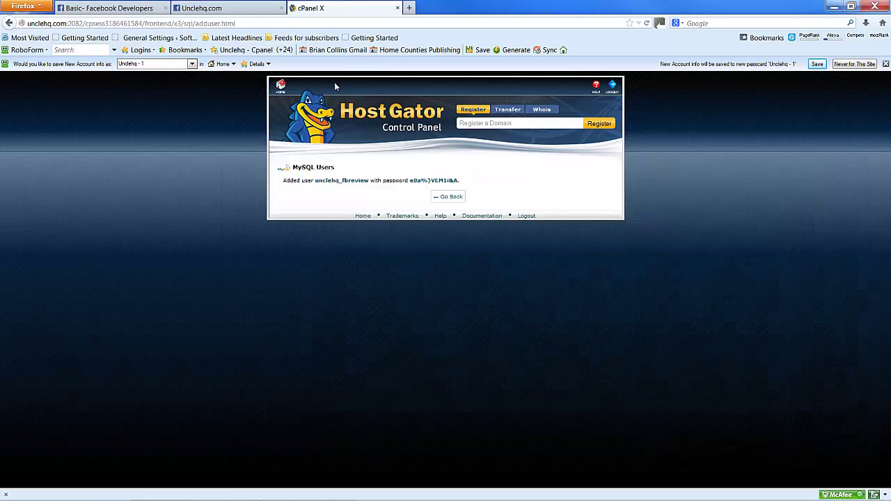
Add user unclehq_fbreview to the unclehq_fbreviews database with ALL PRIVILEGES
{"action": "left_click", "coordinate": [453, 197]}
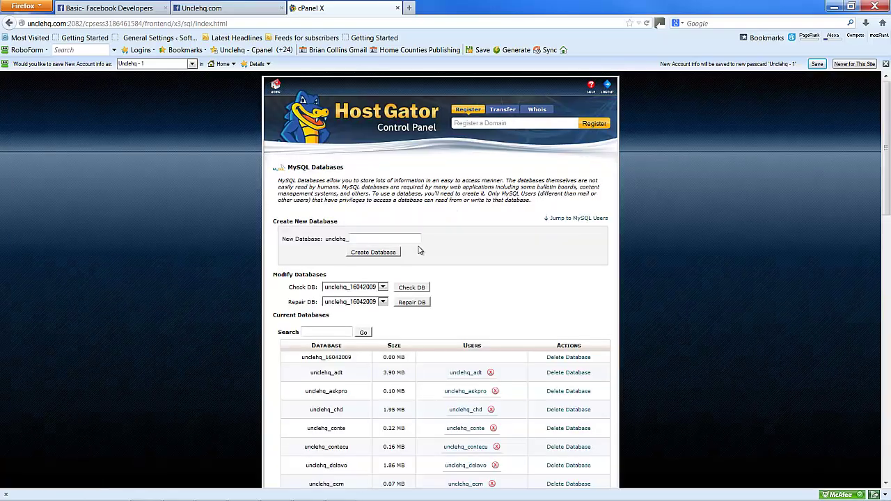
{"action": "scroll", "coordinate": [418, 251], "scroll_direction": "down", "scroll_amount": 10}
{"action": "scroll", "coordinate": [407, 251], "scroll_direction": "down", "scroll_amount": 7}
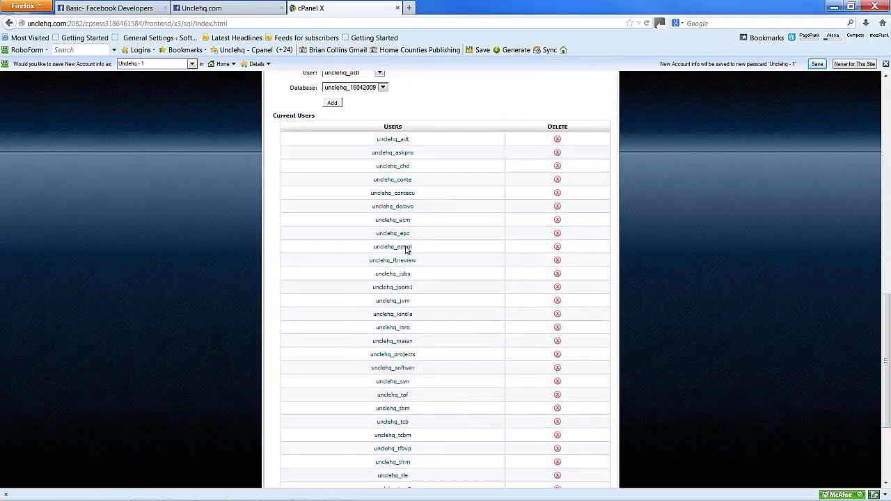
{"action": "scroll", "coordinate": [424, 226], "scroll_direction": "up", "scroll_amount": 10}
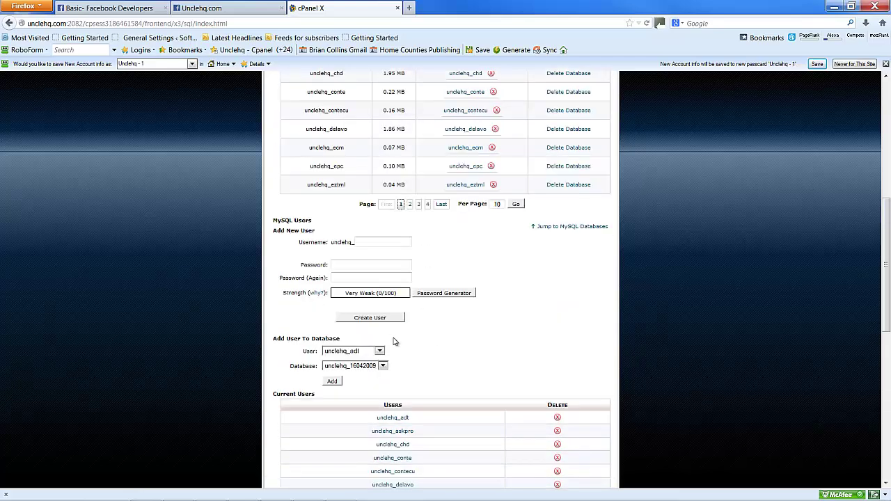
{"action": "left_click", "coordinate": [380, 352]}
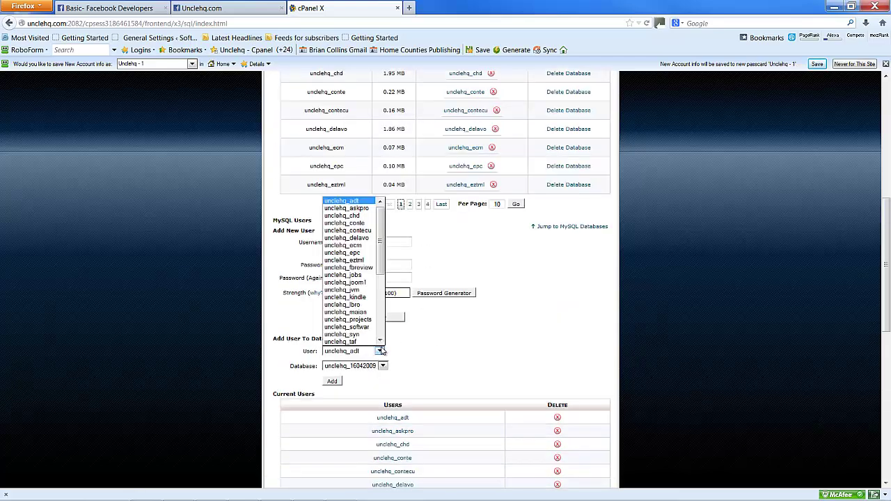
{"action": "left_click", "coordinate": [348, 267]}
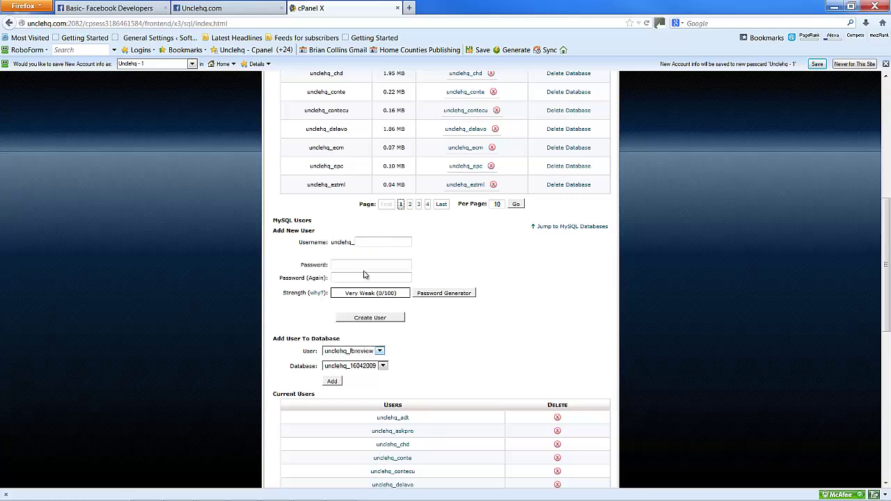
{"action": "left_click", "coordinate": [384, 366]}
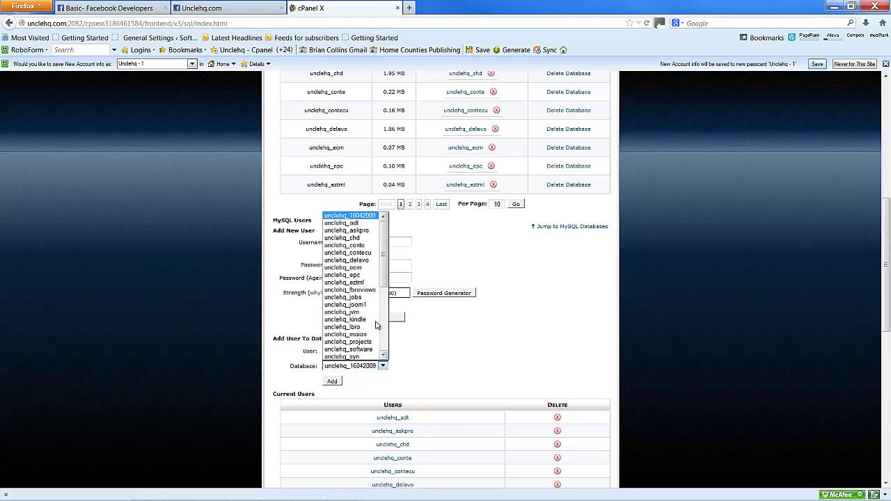
{"action": "left_click", "coordinate": [367, 291]}
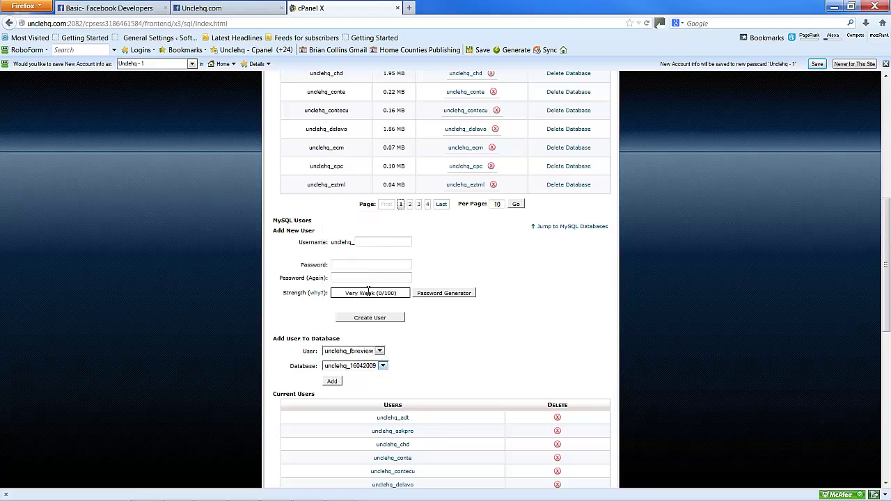
{"action": "left_click", "coordinate": [332, 382]}
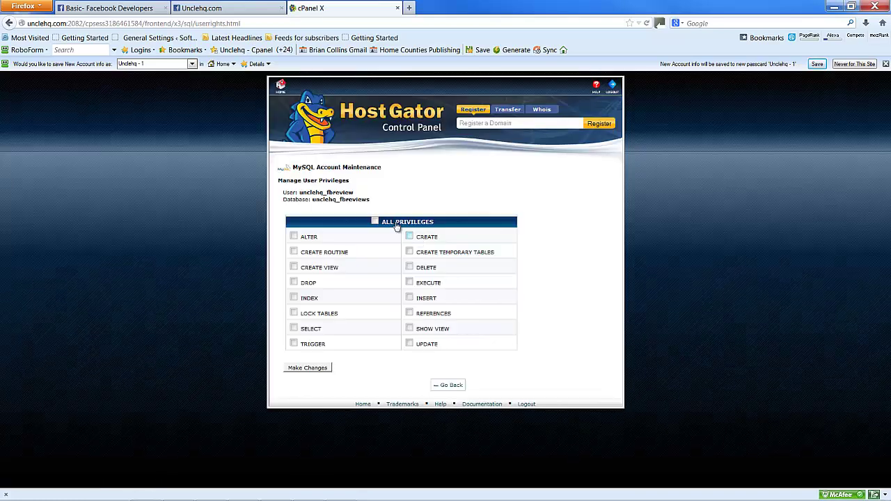
{"action": "left_click", "coordinate": [375, 222]}
{"action": "left_click", "coordinate": [310, 367]}
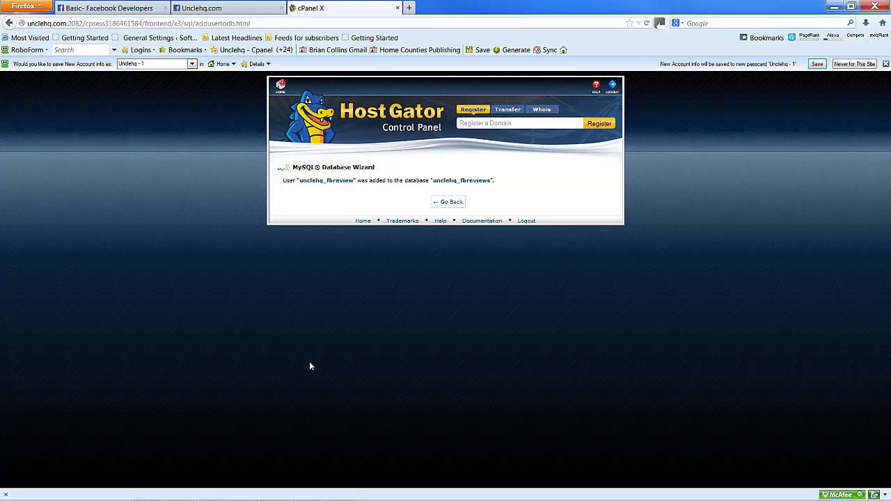
{"action": "left_click", "coordinate": [448, 202]}
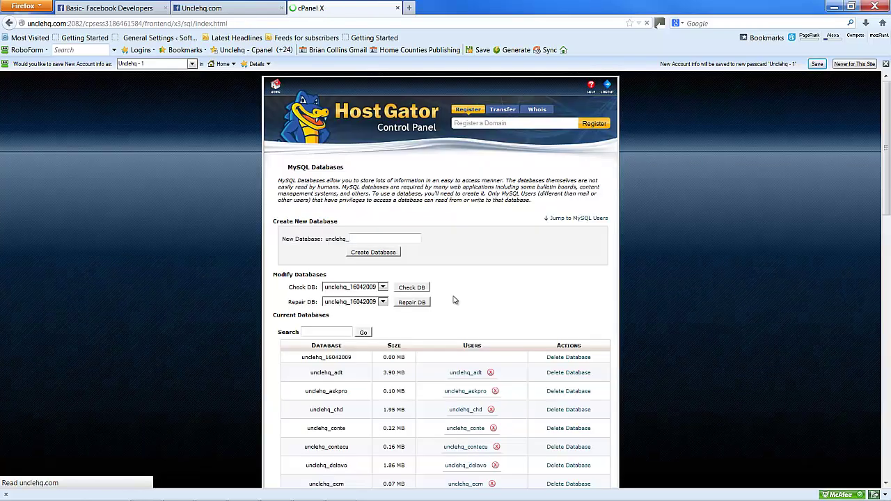
Log out of cPanel and go to unclehq.com/fbreviews/install/
{"action": "left_click", "coordinate": [607, 87]}
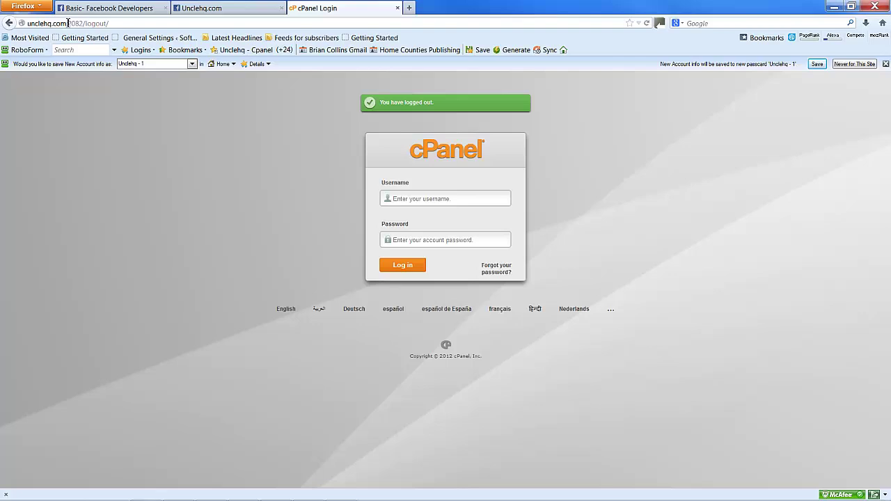
{"action": "left_click_drag", "start_coordinate": [67, 23], "coordinate": [109, 24]}
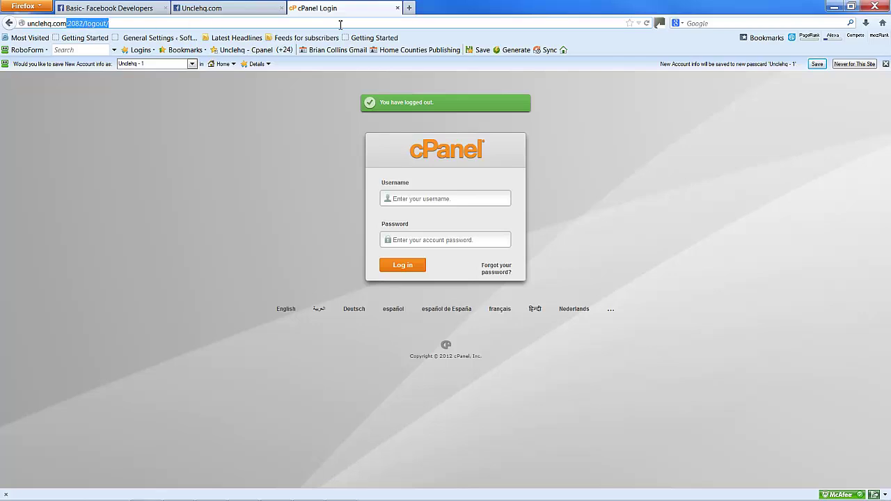
{"action": "type", "text": "/"}
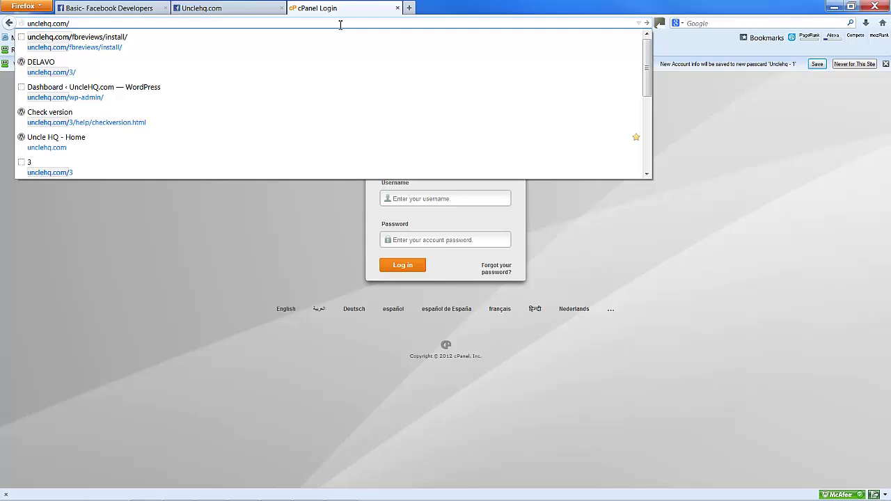
{"action": "type", "text": "f"}
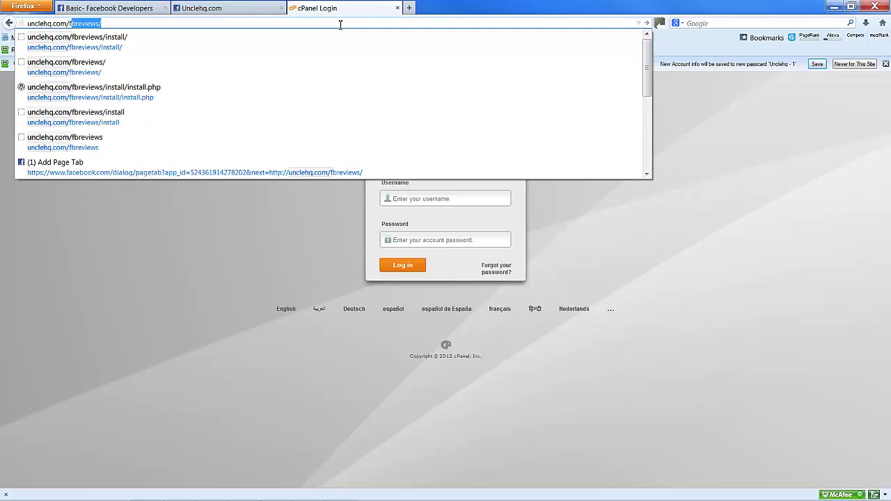
{"action": "type", "text": "b"}
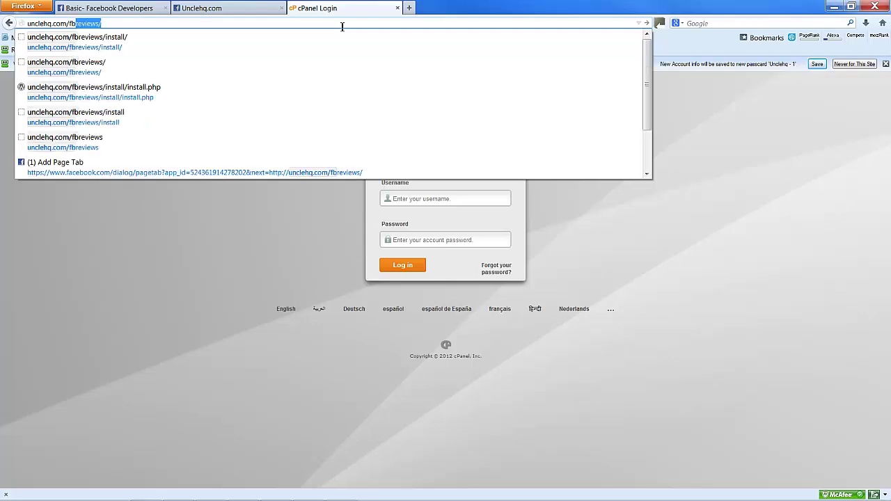
{"action": "left_click", "coordinate": [168, 41]}
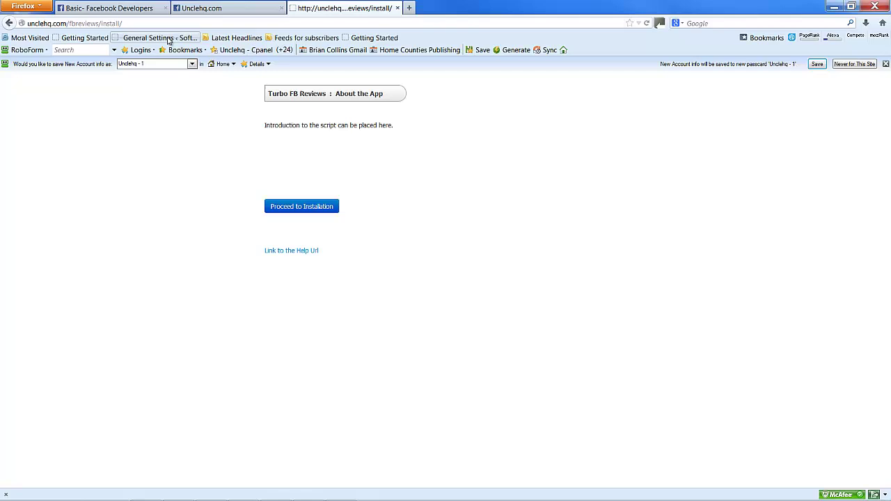
Start the installation and fill in the Facebook App ID, checked against the app settings
{"action": "left_click", "coordinate": [328, 204]}
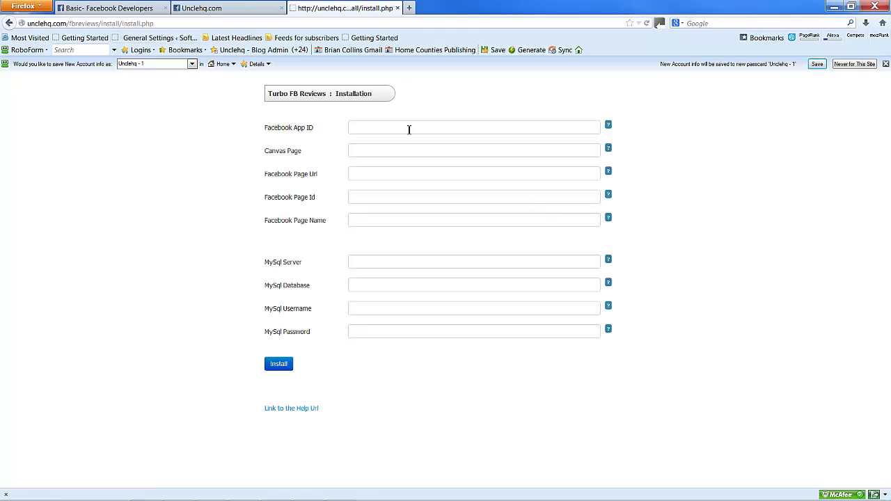
{"action": "left_click", "coordinate": [410, 128]}
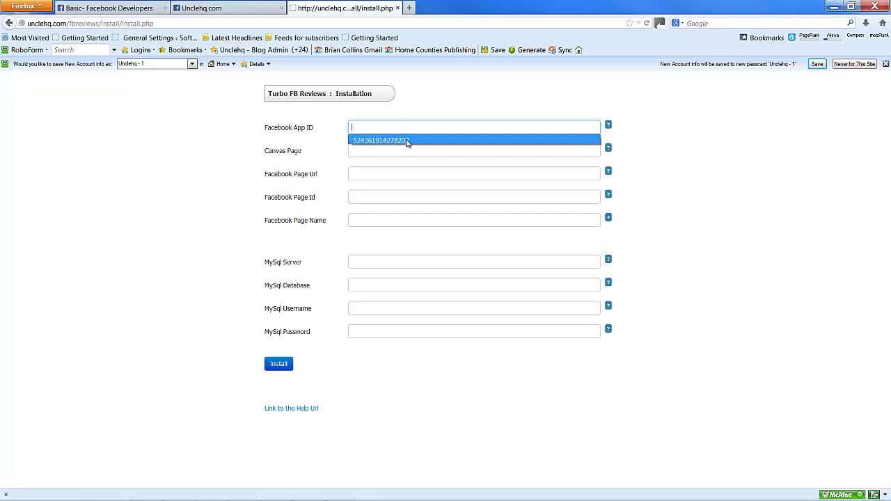
{"action": "left_click", "coordinate": [408, 142]}
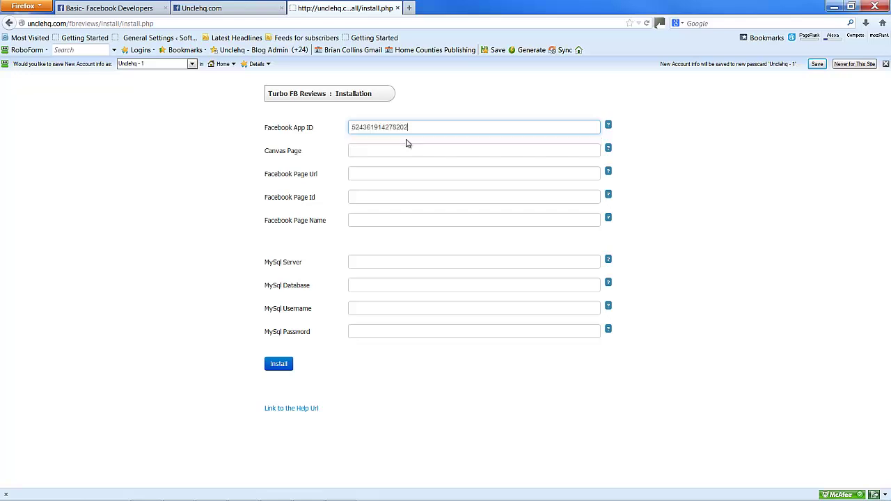
{"action": "left_click", "coordinate": [120, 8]}
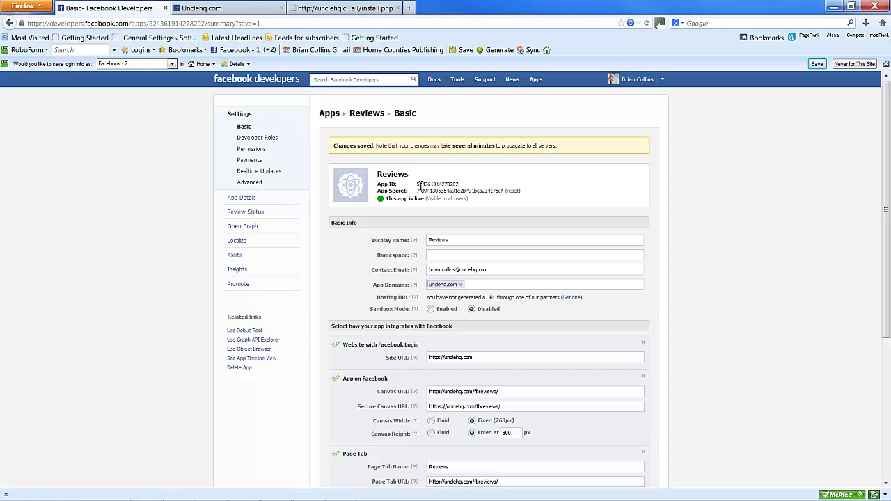
{"action": "left_click_drag", "start_coordinate": [420, 184], "coordinate": [460, 184]}
{"action": "left_click", "coordinate": [348, 9]}
{"action": "key", "text": "ctrl+v"}
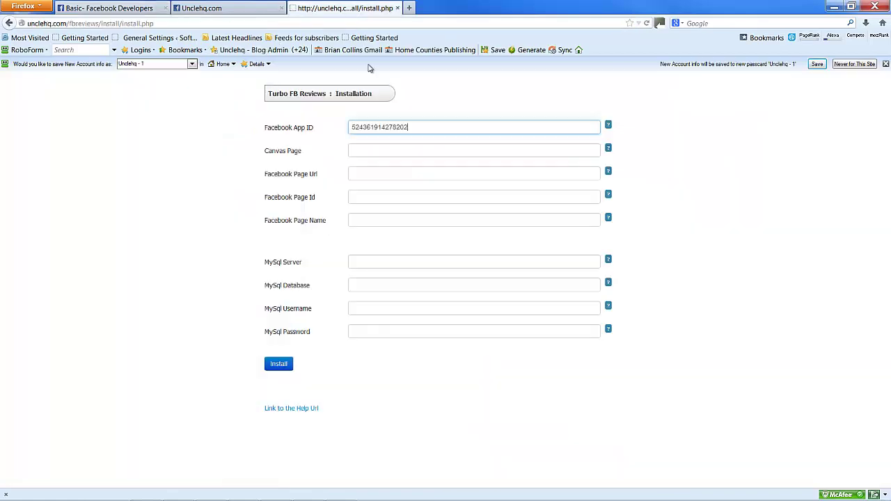
{"action": "left_click", "coordinate": [379, 155]}
{"action": "left_click", "coordinate": [380, 154]}
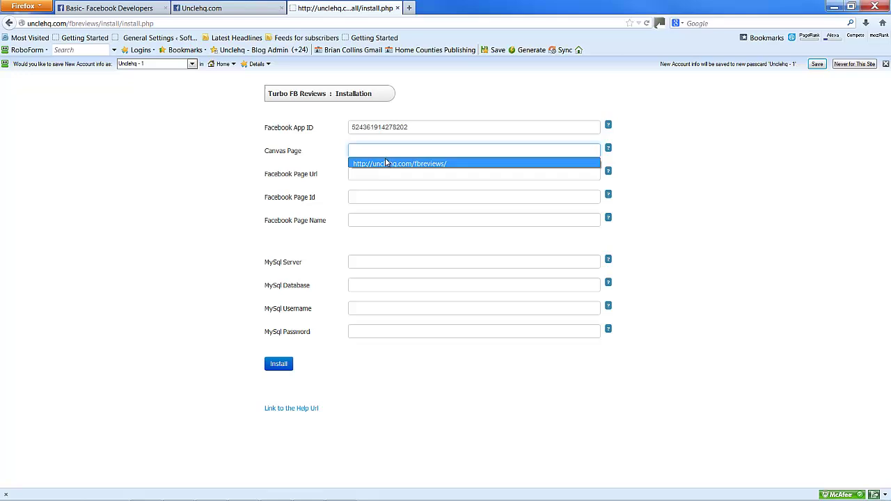
{"action": "left_click", "coordinate": [386, 163]}
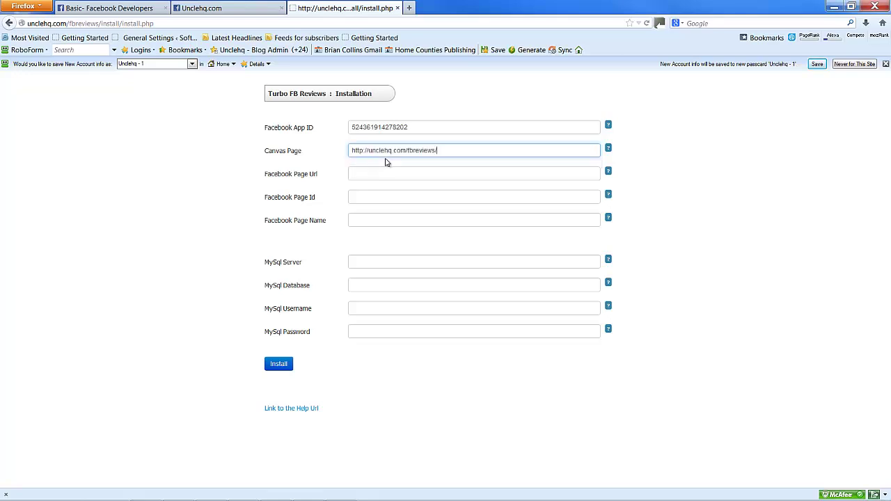
{"action": "left_click", "coordinate": [105, 8]}
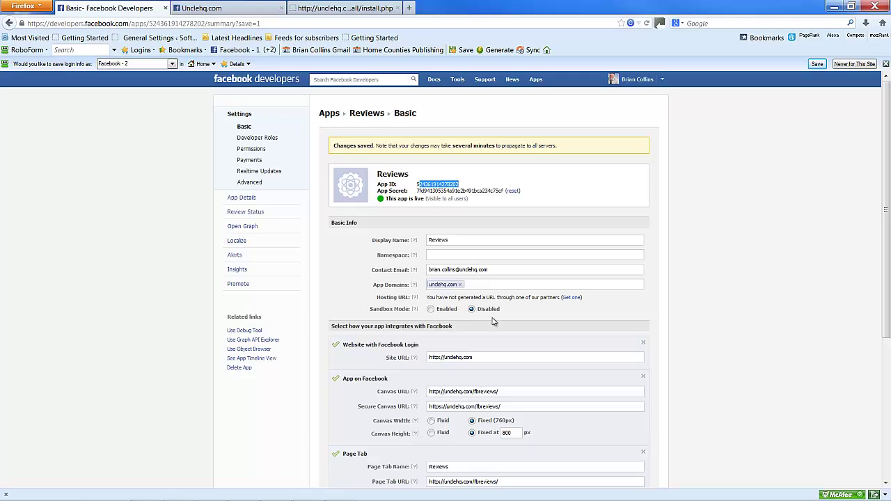
{"action": "scroll", "coordinate": [493, 321], "scroll_direction": "down", "scroll_amount": 2}
{"action": "scroll", "coordinate": [492, 321], "scroll_direction": "down", "scroll_amount": 2}
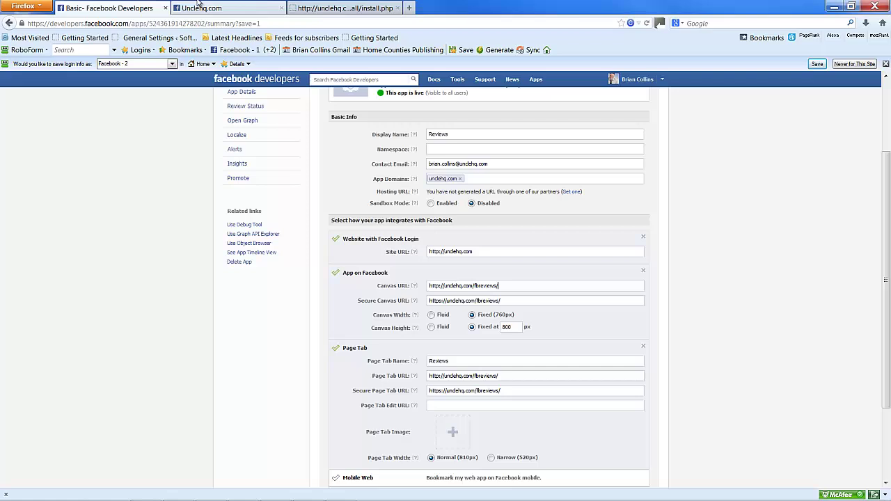
{"action": "left_click", "coordinate": [345, 7]}
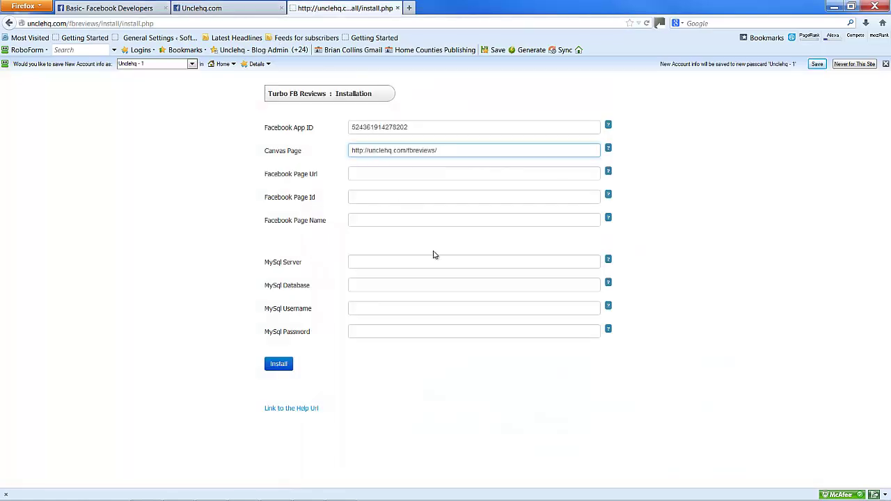
Fill Facebook Page Url with the Unclehq.com page's numbered address
{"action": "left_click", "coordinate": [367, 175]}
{"action": "left_click", "coordinate": [367, 174]}
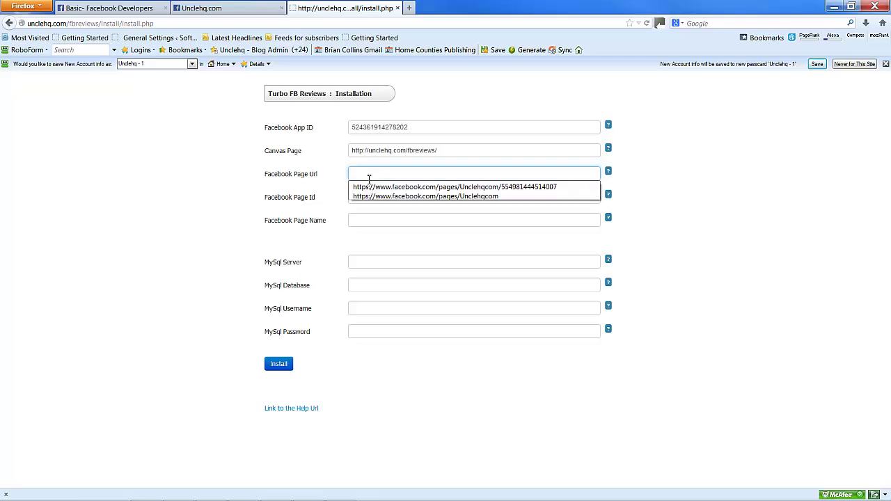
{"action": "left_click", "coordinate": [408, 186]}
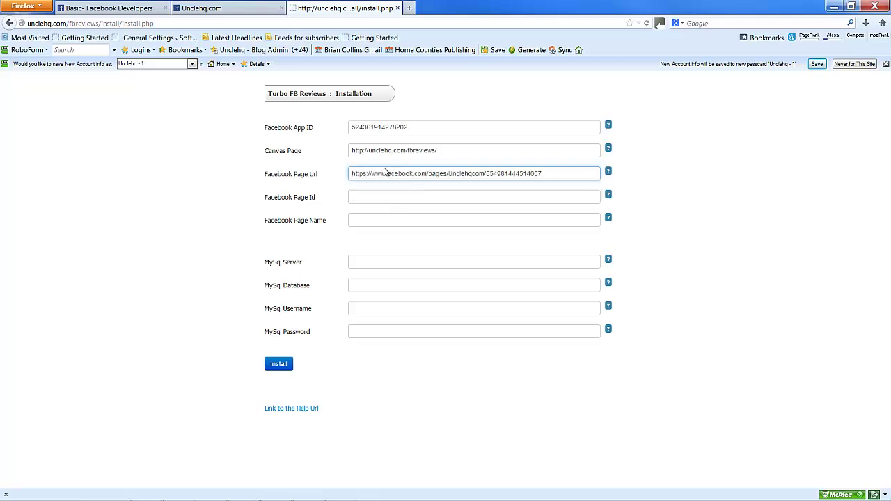
{"action": "left_click", "coordinate": [234, 50]}
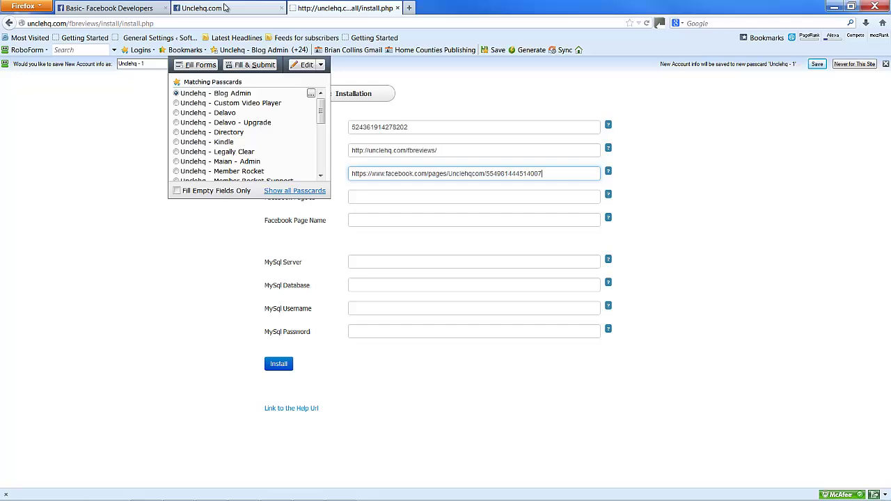
{"action": "left_click", "coordinate": [223, 9]}
{"action": "left_click", "coordinate": [222, 9]}
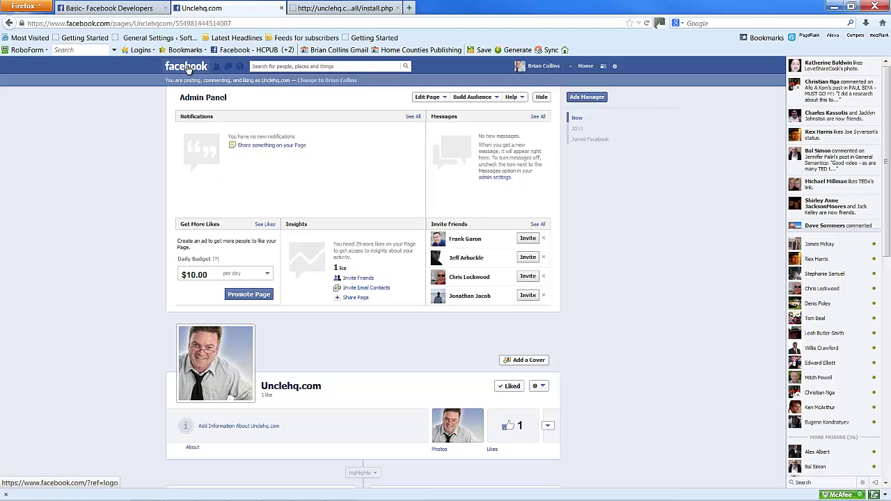
{"action": "left_click", "coordinate": [202, 23]}
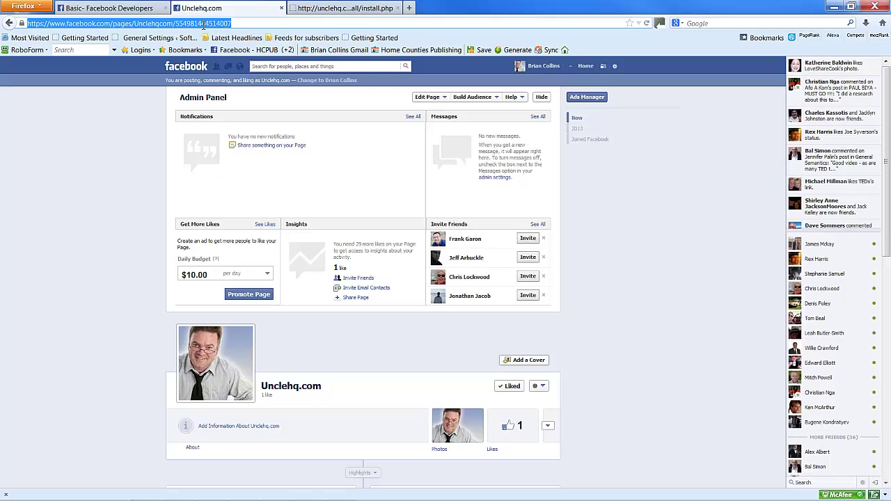
{"action": "left_click", "coordinate": [345, 8]}
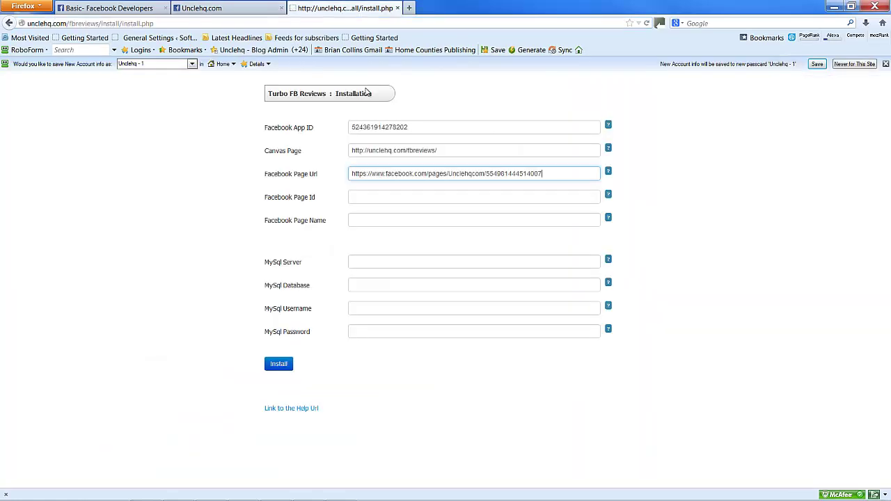
{"action": "left_click", "coordinate": [373, 201]}
{"action": "left_click", "coordinate": [371, 199]}
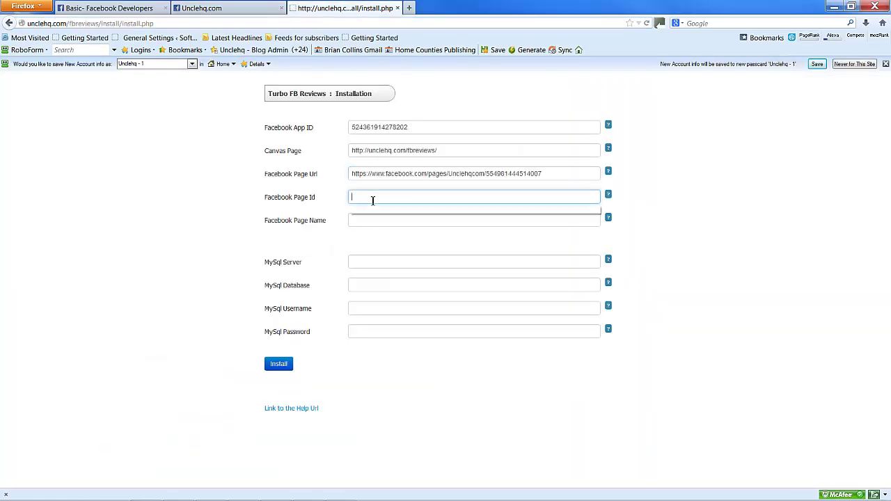
{"action": "left_click", "coordinate": [388, 218]}
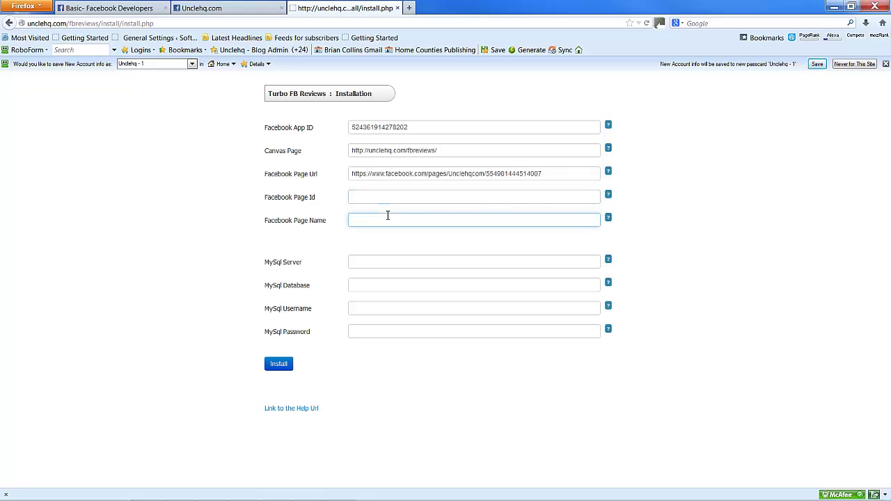
{"action": "left_click", "coordinate": [392, 199]}
{"action": "left_click", "coordinate": [391, 200]}
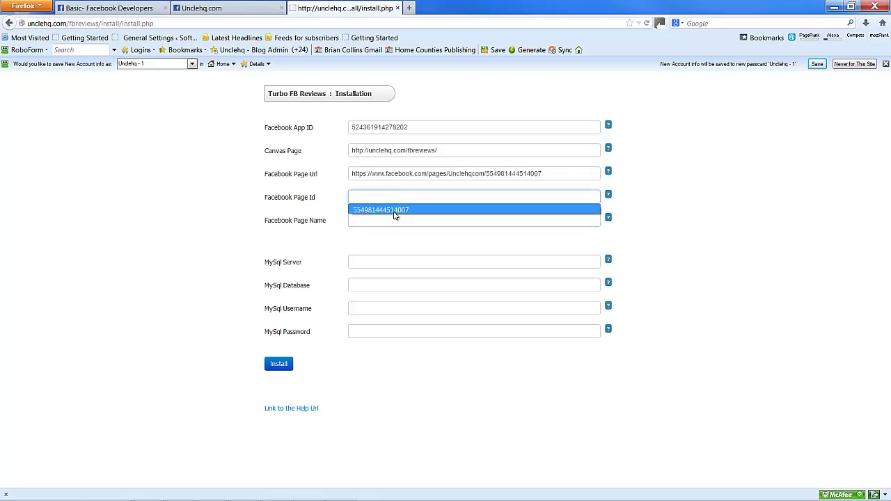
{"action": "left_click", "coordinate": [393, 210]}
{"action": "left_click_drag", "start_coordinate": [559, 173], "coordinate": [491, 173]}
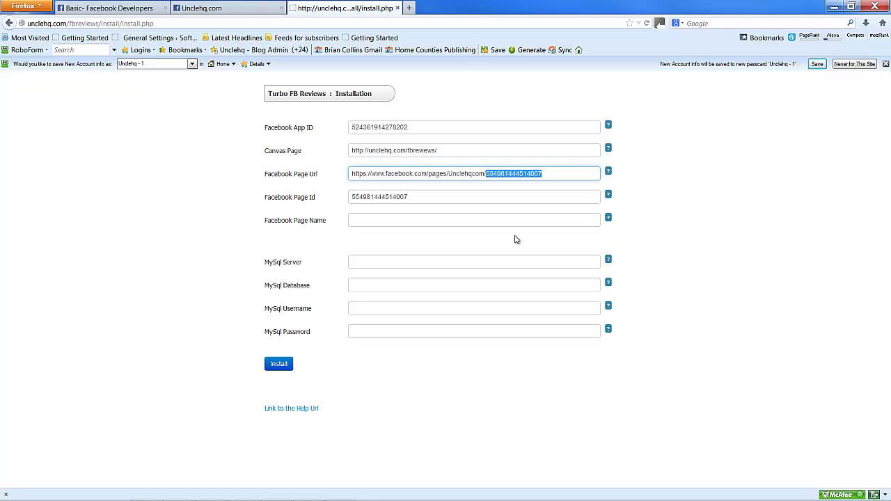
{"action": "left_click", "coordinate": [406, 222]}
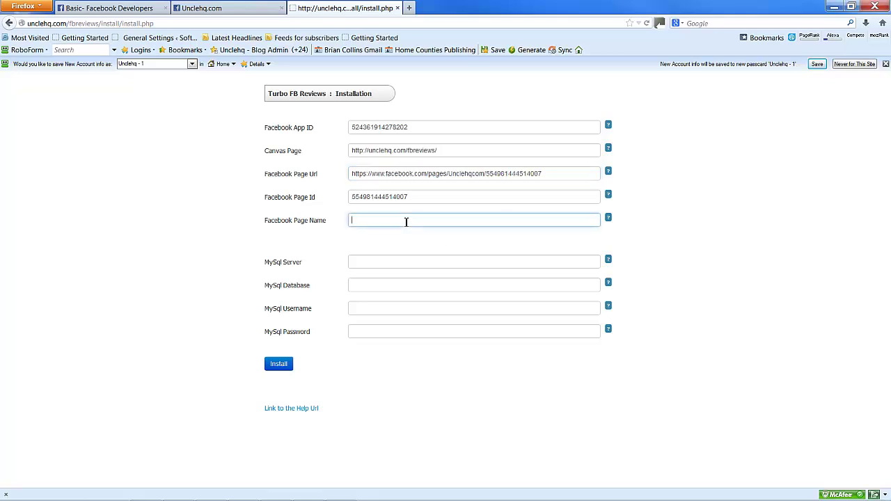
Set the Facebook Page Name to UncleHQ
{"action": "left_click", "coordinate": [406, 222]}
{"action": "left_click", "coordinate": [406, 237]}
{"action": "left_click", "coordinate": [383, 266]}
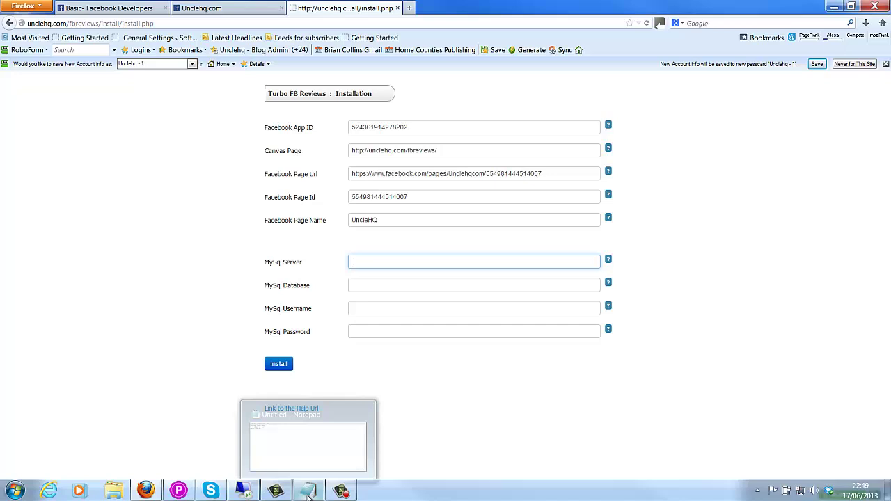
Set MySql Server to localhost and MySql Database to unclehq_fbreviews
{"action": "left_click", "coordinate": [243, 496]}
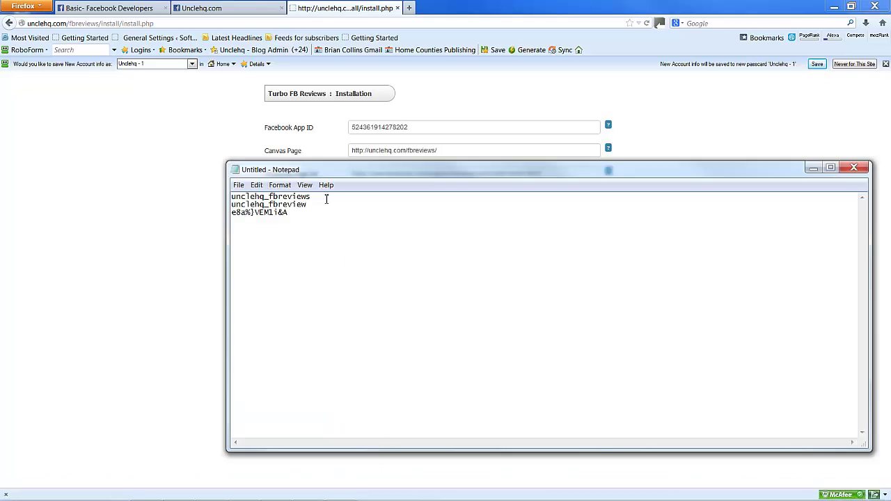
{"action": "left_click_drag", "start_coordinate": [326, 199], "coordinate": [216, 191]}
{"action": "key", "text": "ctrl+c"}
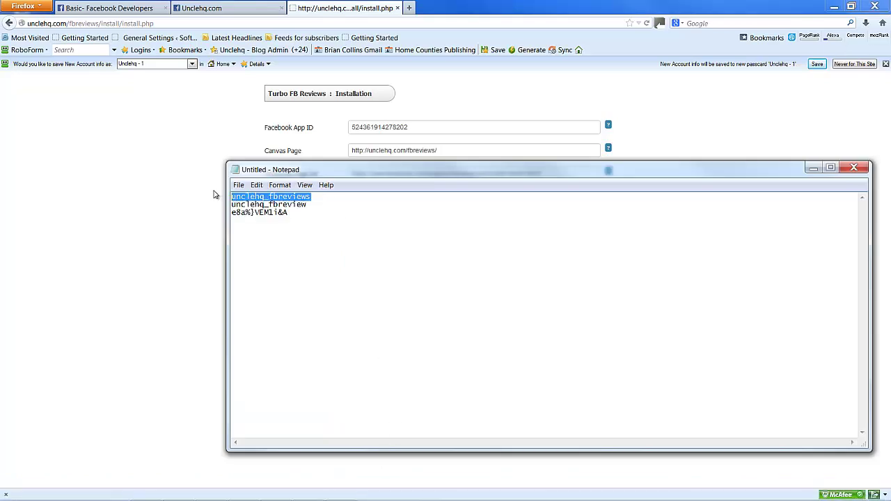
{"action": "left_click", "coordinate": [209, 270]}
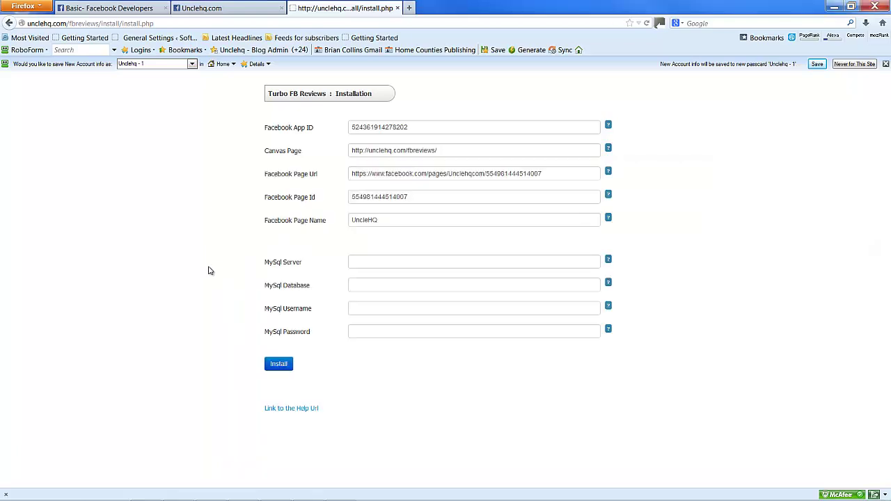
{"action": "left_click", "coordinate": [382, 266]}
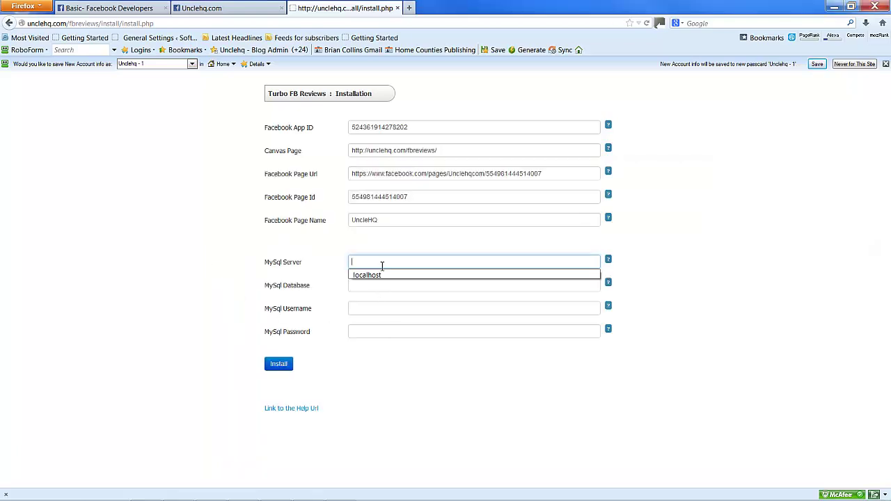
{"action": "left_click", "coordinate": [380, 276]}
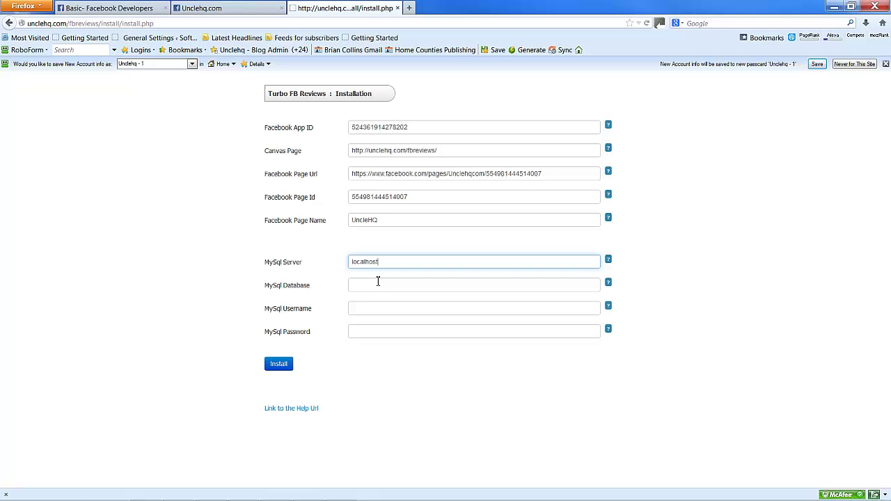
{"action": "left_click", "coordinate": [378, 281]}
{"action": "right_click", "coordinate": [379, 282]}
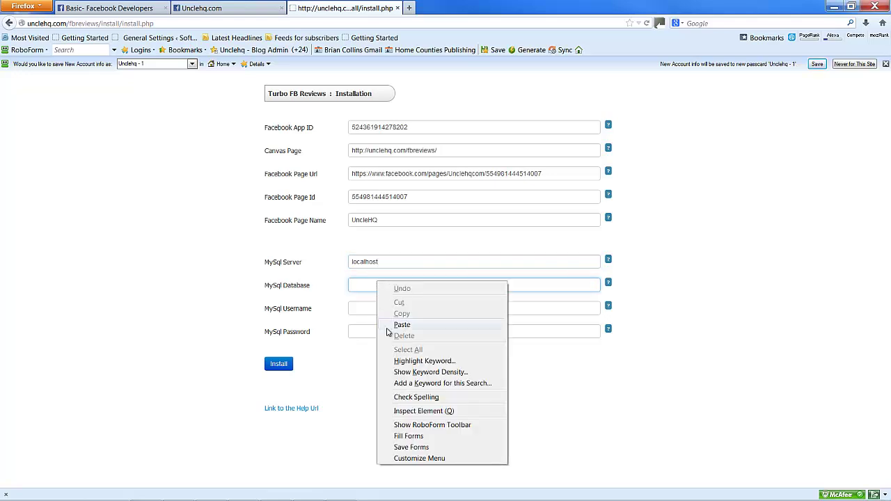
{"action": "left_click", "coordinate": [391, 325]}
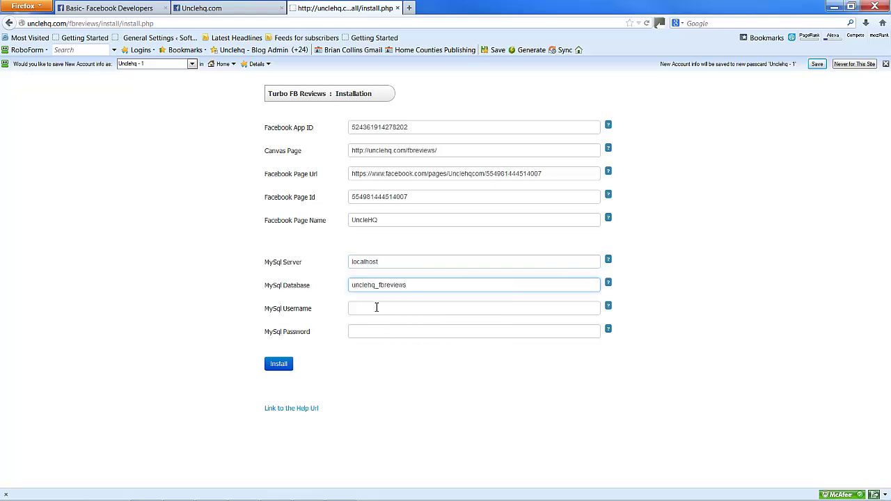
Copy the username unclehq_fbreview from Notepad into MySql Username
{"action": "left_click", "coordinate": [376, 308]}
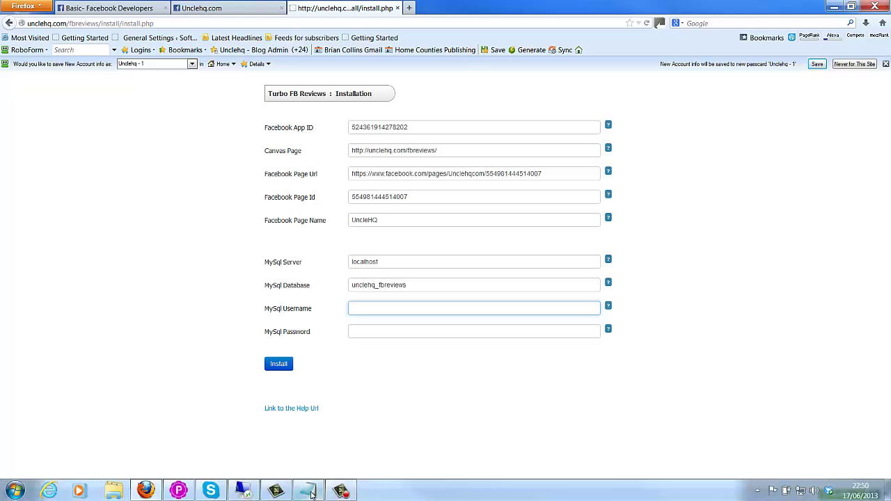
{"action": "left_click", "coordinate": [310, 491]}
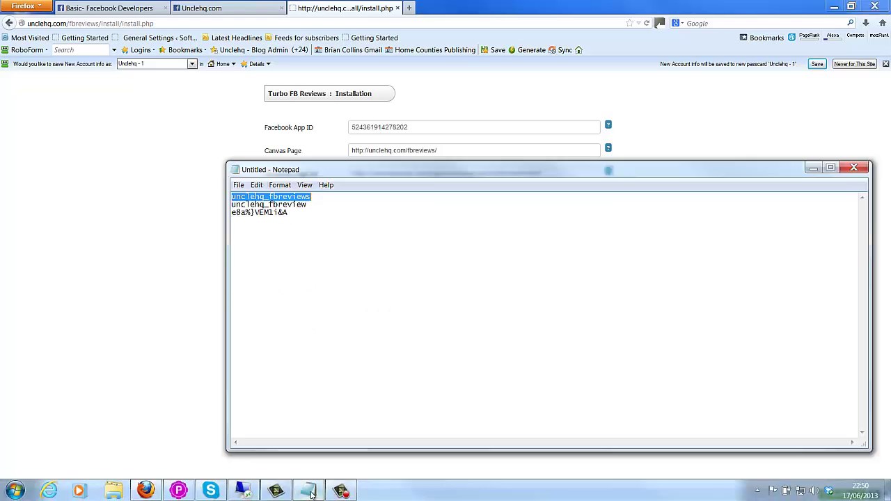
{"action": "left_click", "coordinate": [307, 206]}
{"action": "left_click_drag", "start_coordinate": [307, 206], "coordinate": [233, 209]}
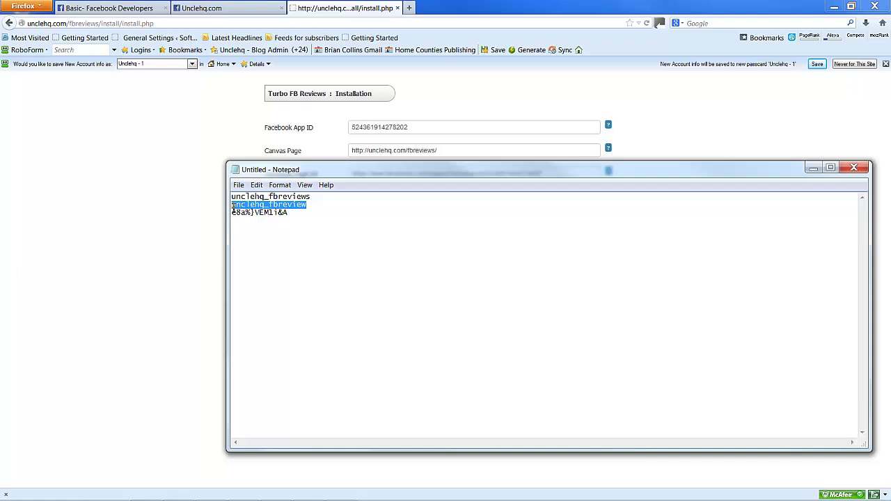
{"action": "right_click", "coordinate": [238, 207]}
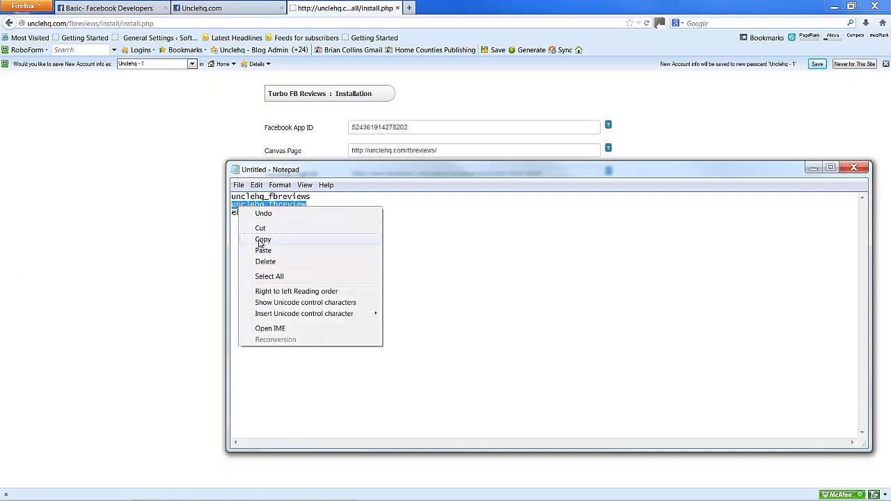
{"action": "left_click", "coordinate": [268, 239]}
{"action": "left_click", "coordinate": [150, 374]}
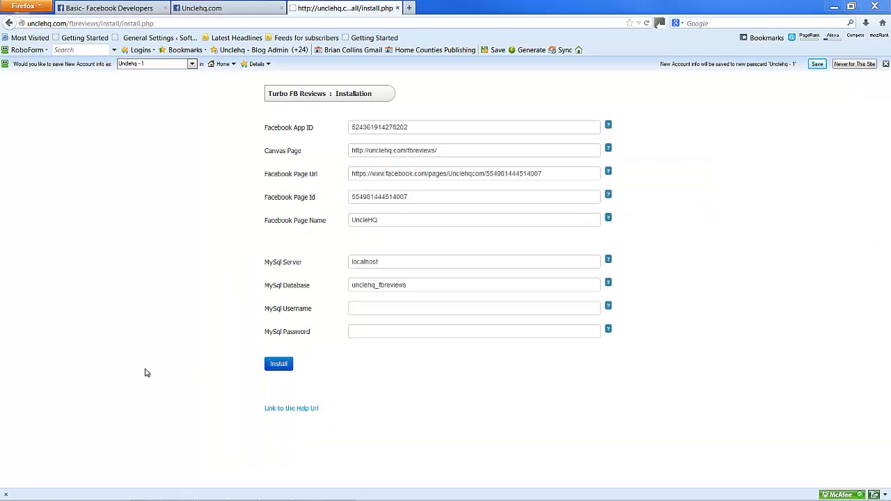
{"action": "left_click", "coordinate": [378, 309]}
{"action": "right_click", "coordinate": [377, 308]}
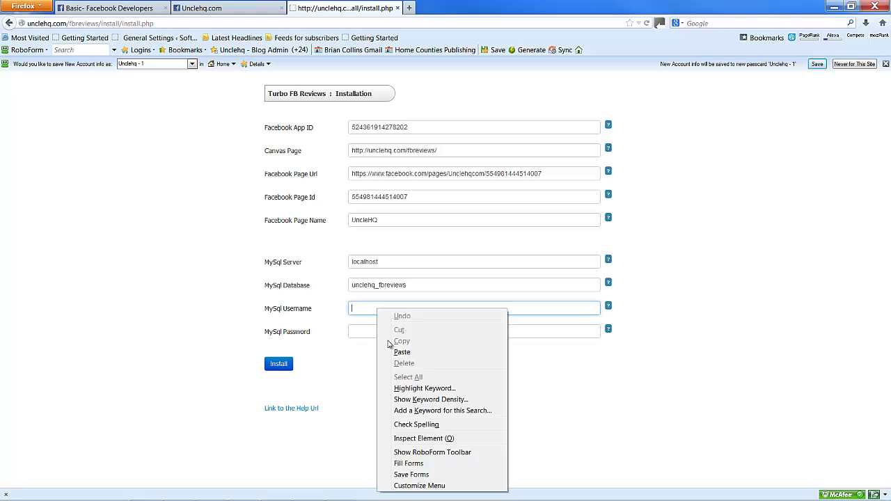
{"action": "left_click", "coordinate": [401, 352]}
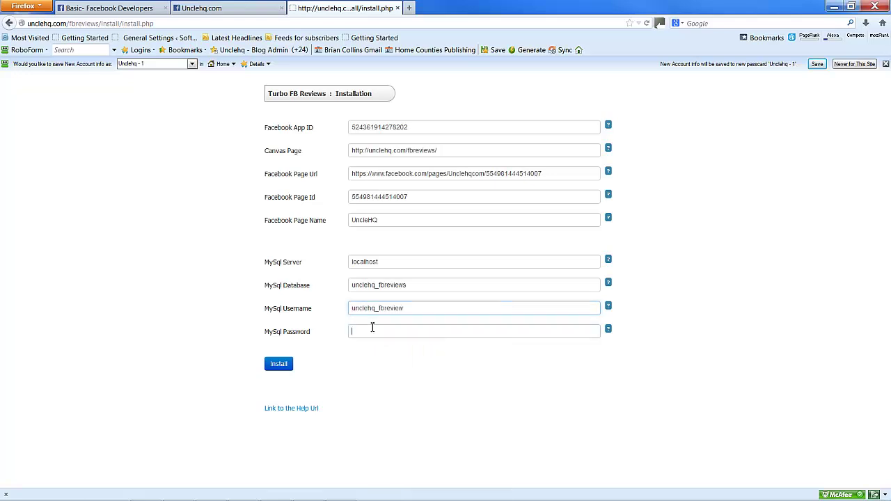
Copy the database password from Notepad into MySql Password
{"action": "left_click", "coordinate": [372, 329]}
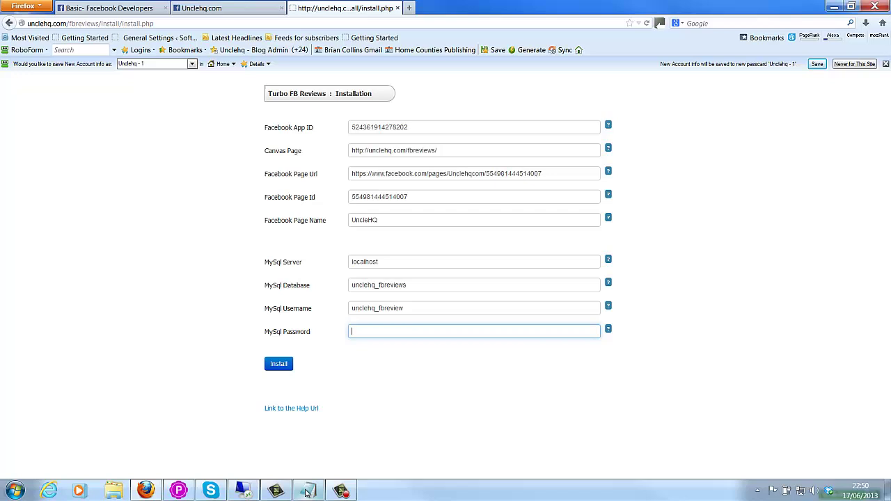
{"action": "left_click", "coordinate": [308, 491]}
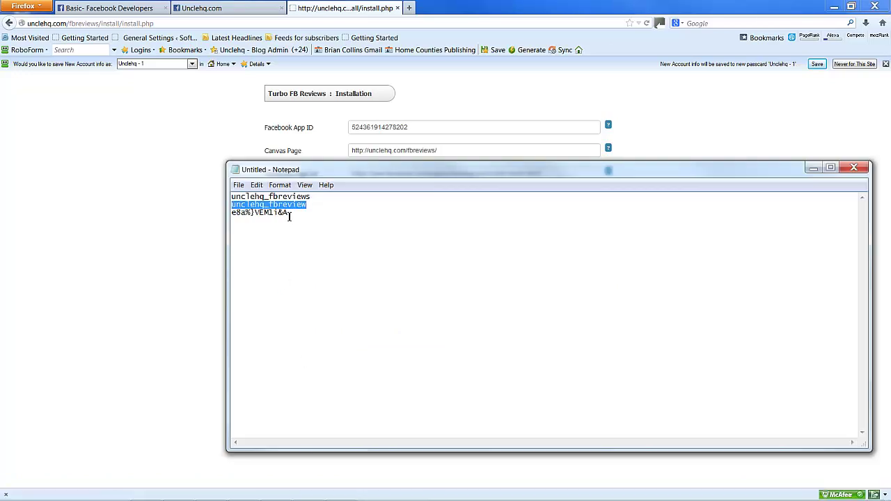
{"action": "left_click_drag", "start_coordinate": [289, 217], "coordinate": [232, 215]}
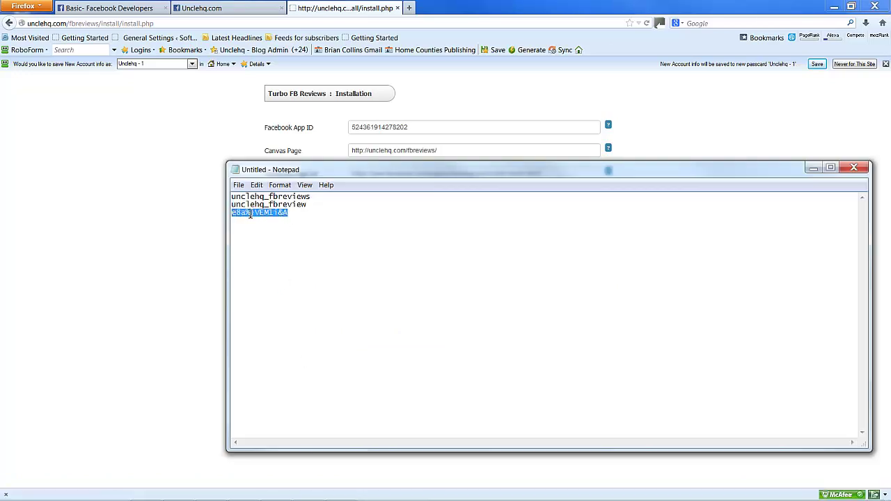
{"action": "right_click", "coordinate": [249, 217]}
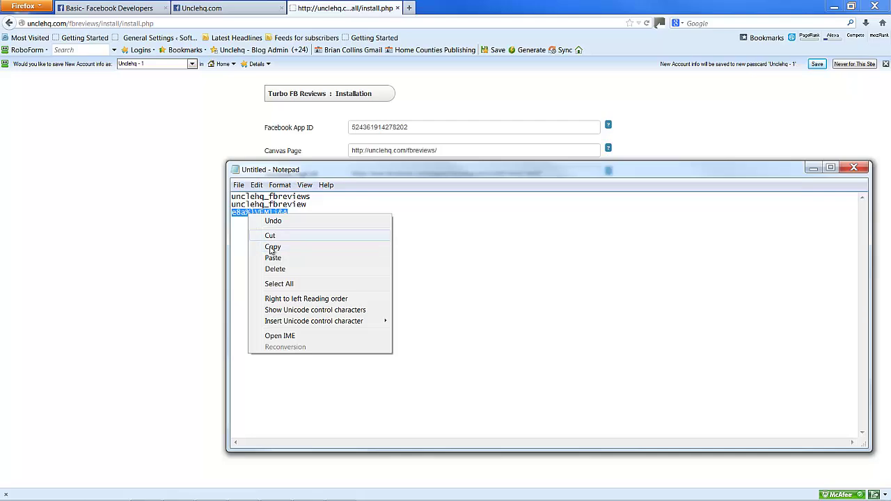
{"action": "left_click", "coordinate": [271, 249]}
{"action": "left_click", "coordinate": [213, 296]}
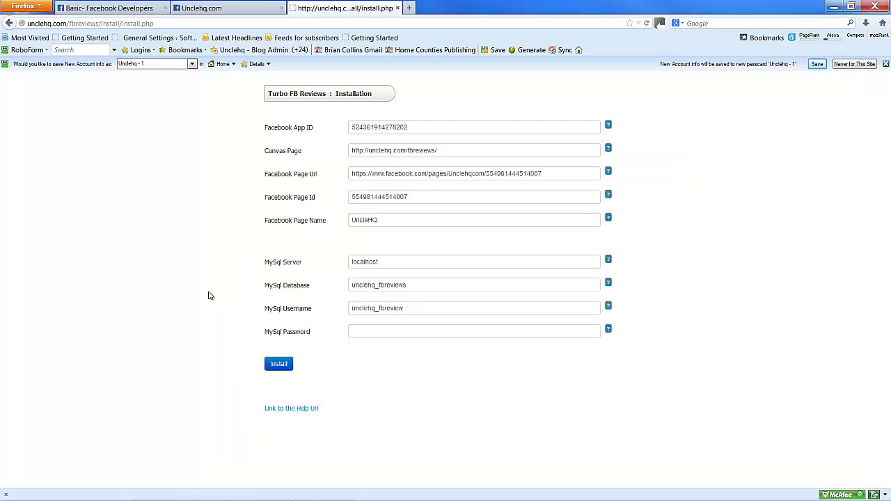
{"action": "left_click", "coordinate": [327, 337]}
{"action": "right_click", "coordinate": [329, 340]}
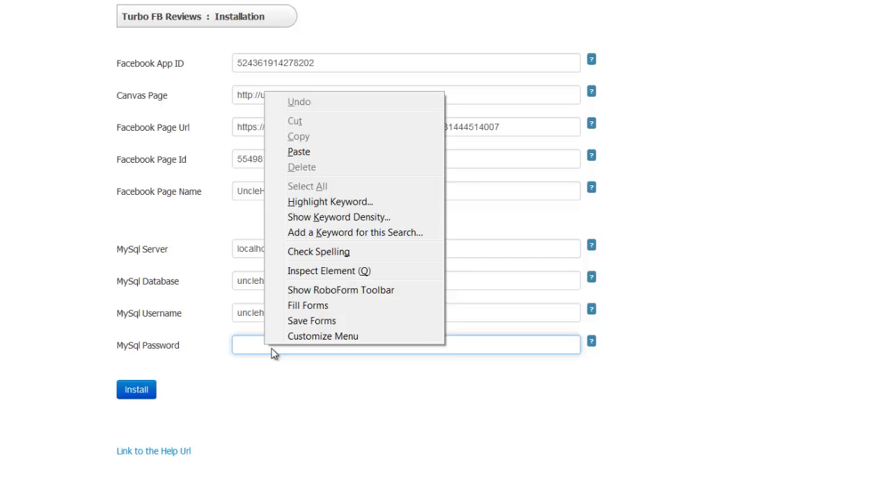
{"action": "left_click", "coordinate": [306, 152]}
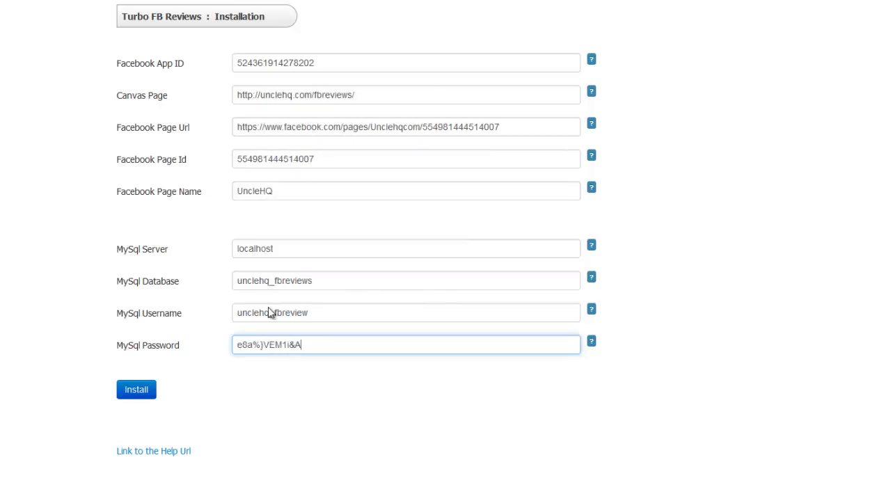
Run the install and add the Reviews page tab to Unclehq.com
{"action": "left_click", "coordinate": [144, 394]}
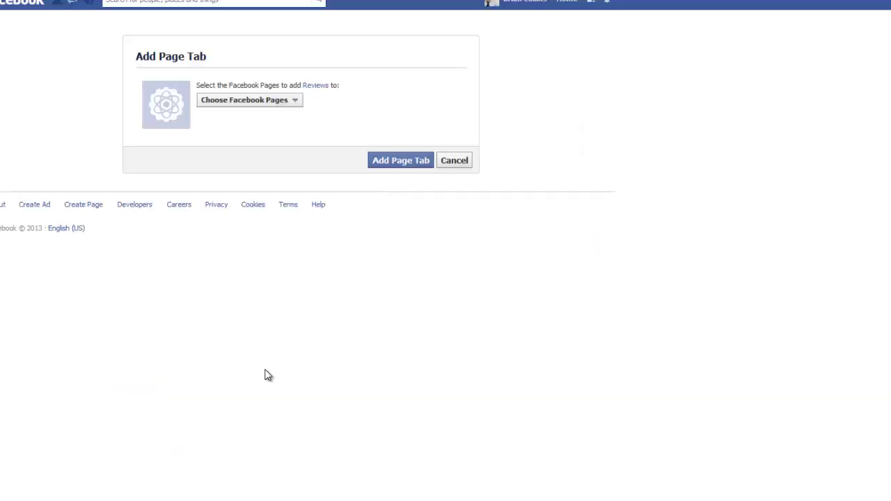
{"action": "left_click", "coordinate": [292, 101]}
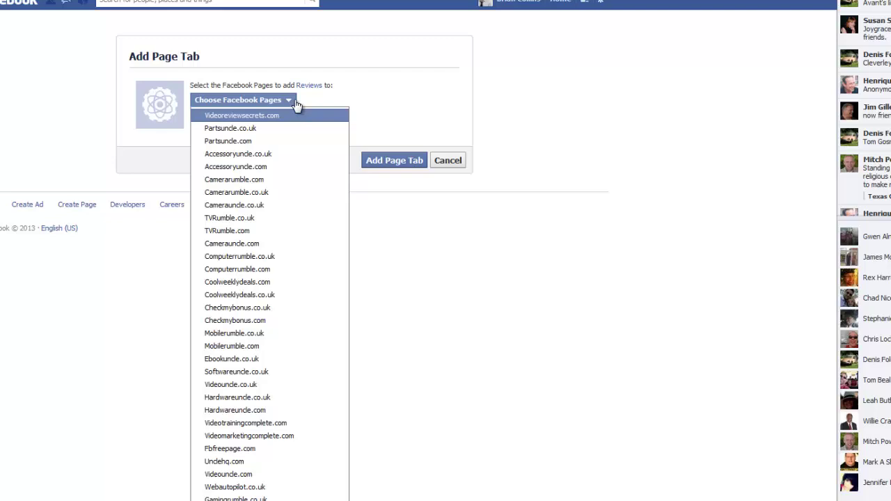
{"action": "left_click", "coordinate": [225, 464]}
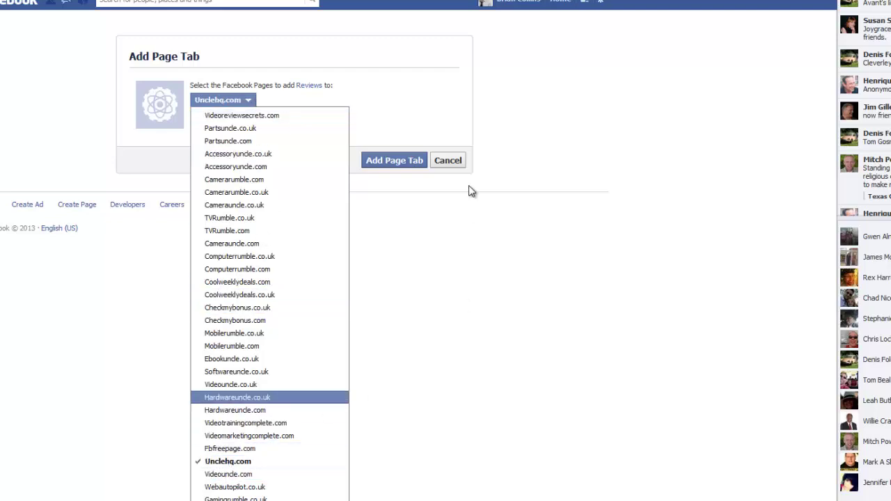
{"action": "left_click", "coordinate": [406, 162]}
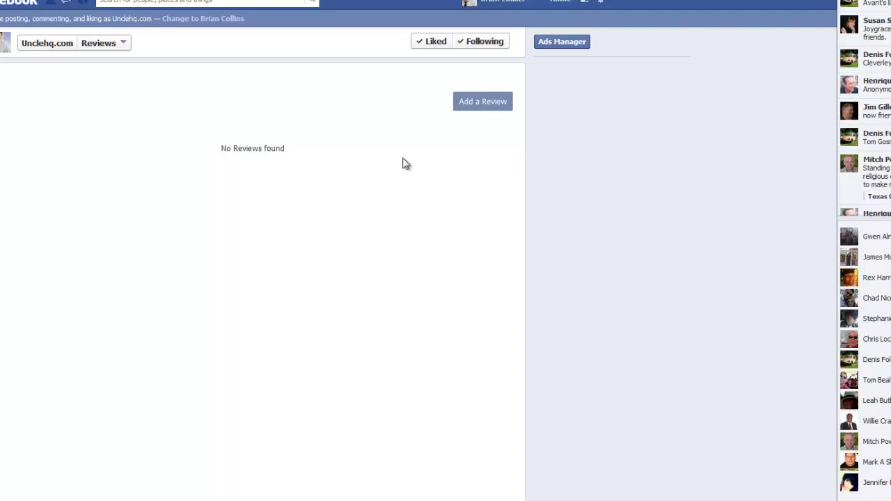
Post a four-star review reading 'Test' on the Unclehq.com Reviews tab
{"action": "left_click", "coordinate": [44, 45]}
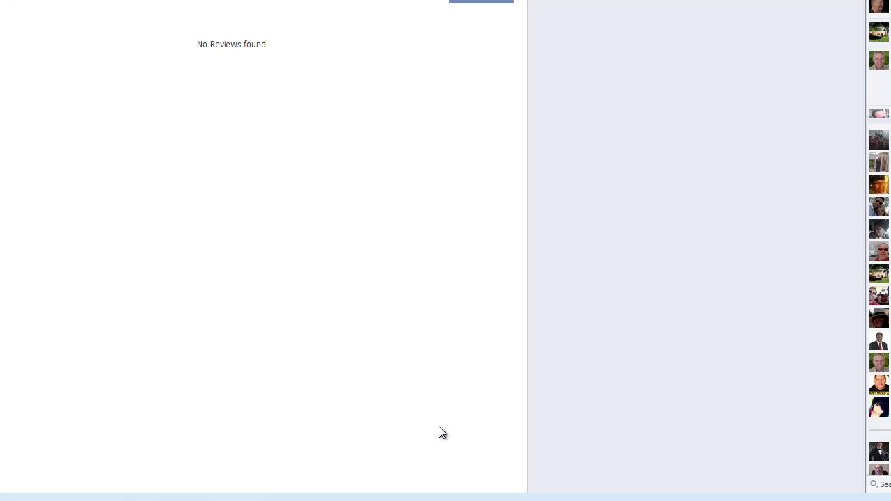
{"action": "left_click", "coordinate": [473, 1]}
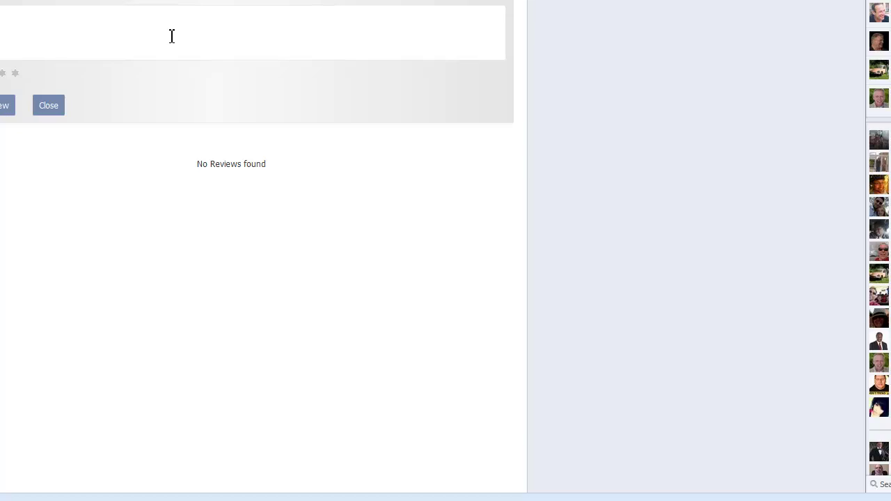
{"action": "left_click", "coordinate": [4, 75]}
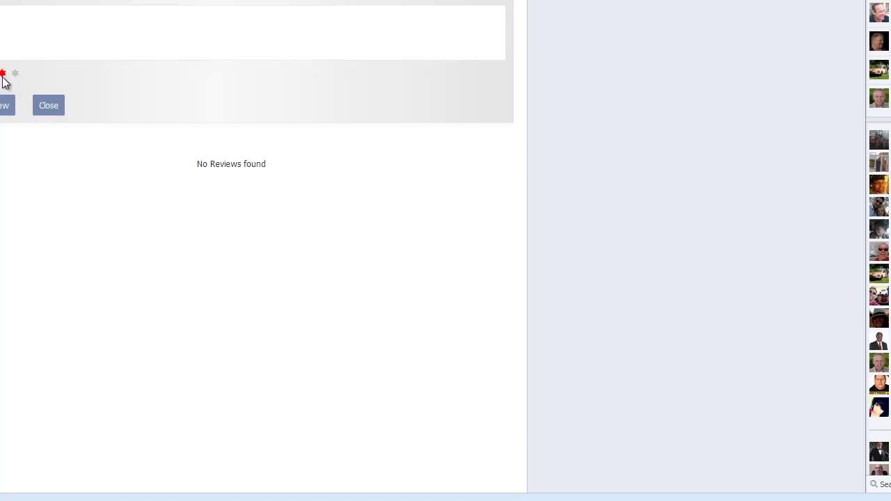
{"action": "left_click", "coordinate": [2, 113]}
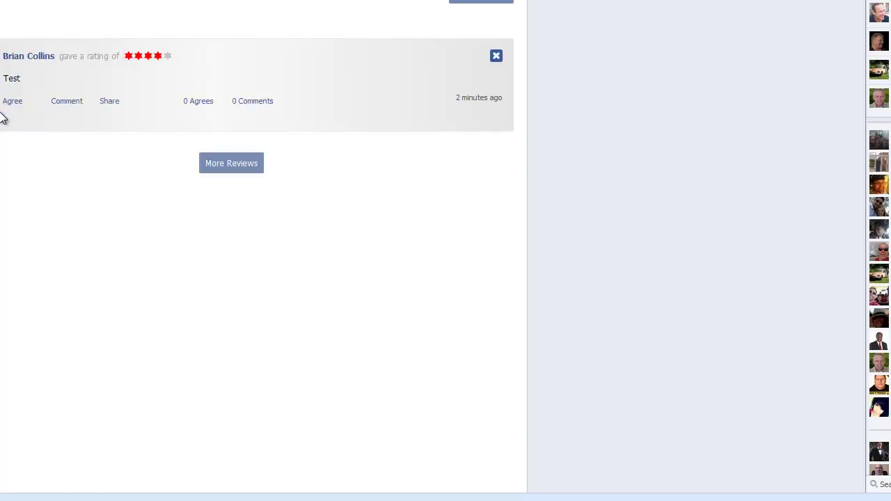